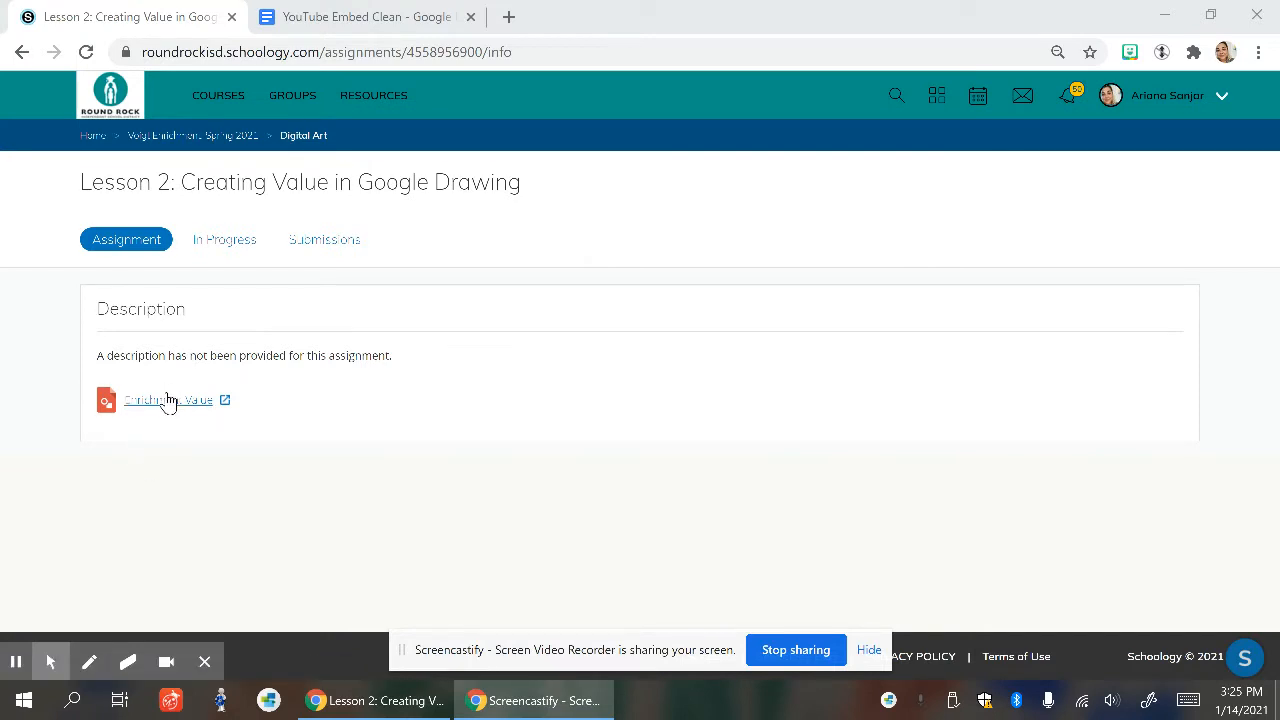
Step: Open the Enrichment Value drawing attached to the Lesson 2 assignment, and close it again
click(168, 401)
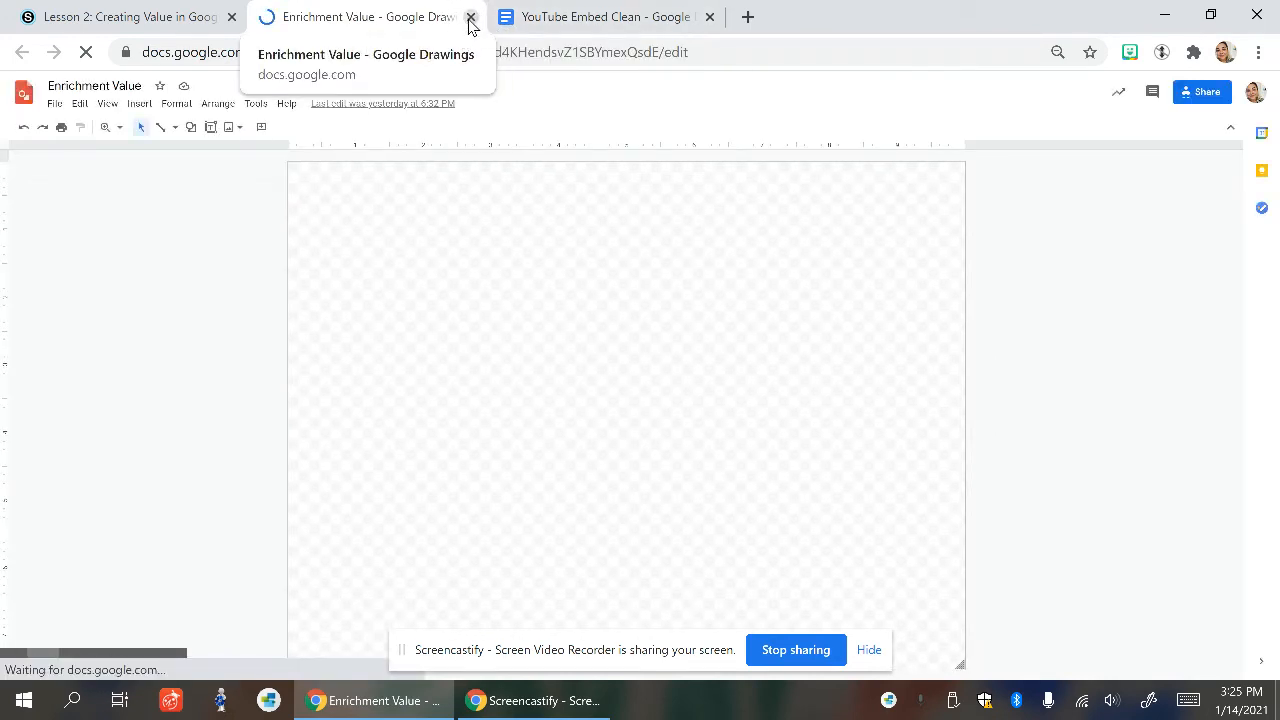
click(471, 17)
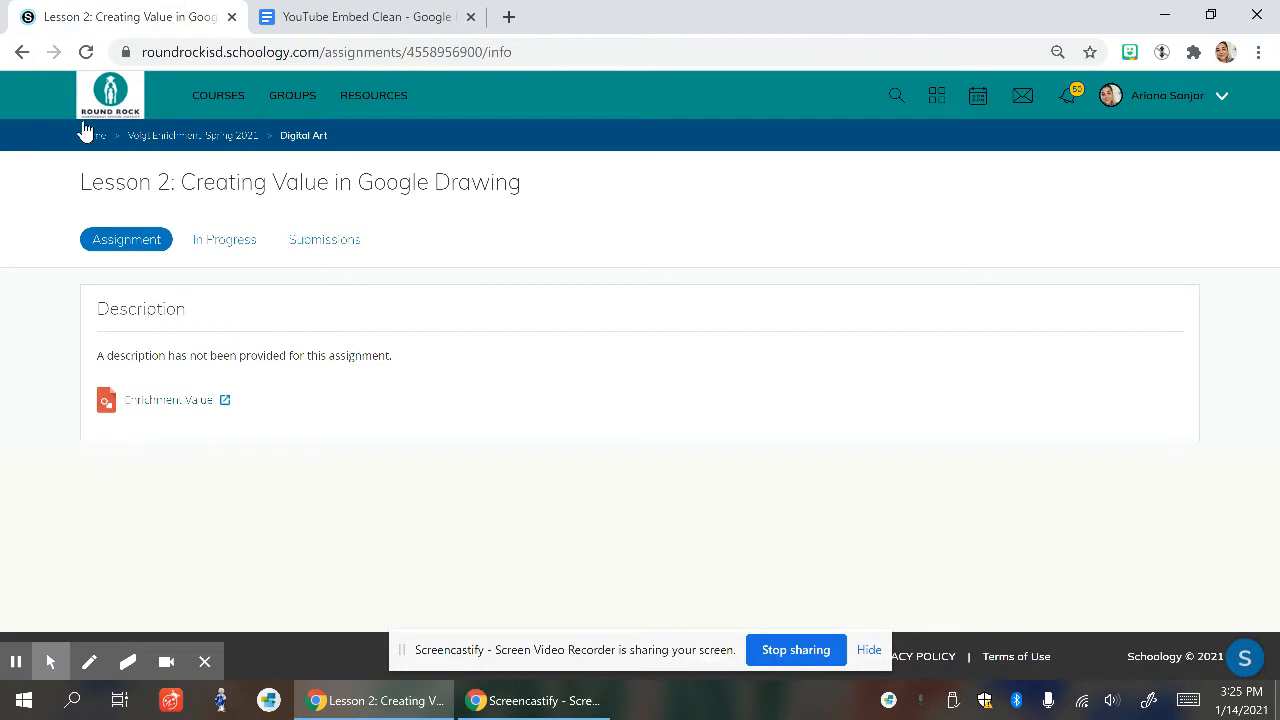
Step: Open Google Drive in a new browser tab
click(508, 17)
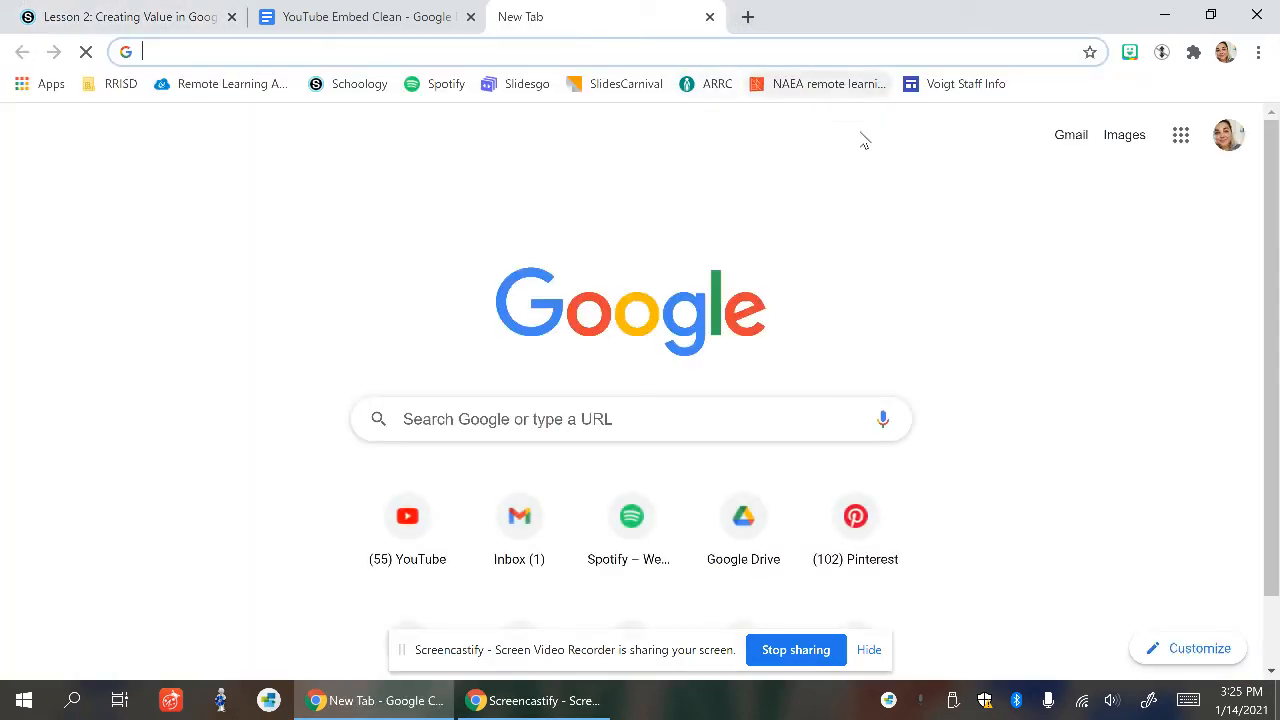
click(1180, 140)
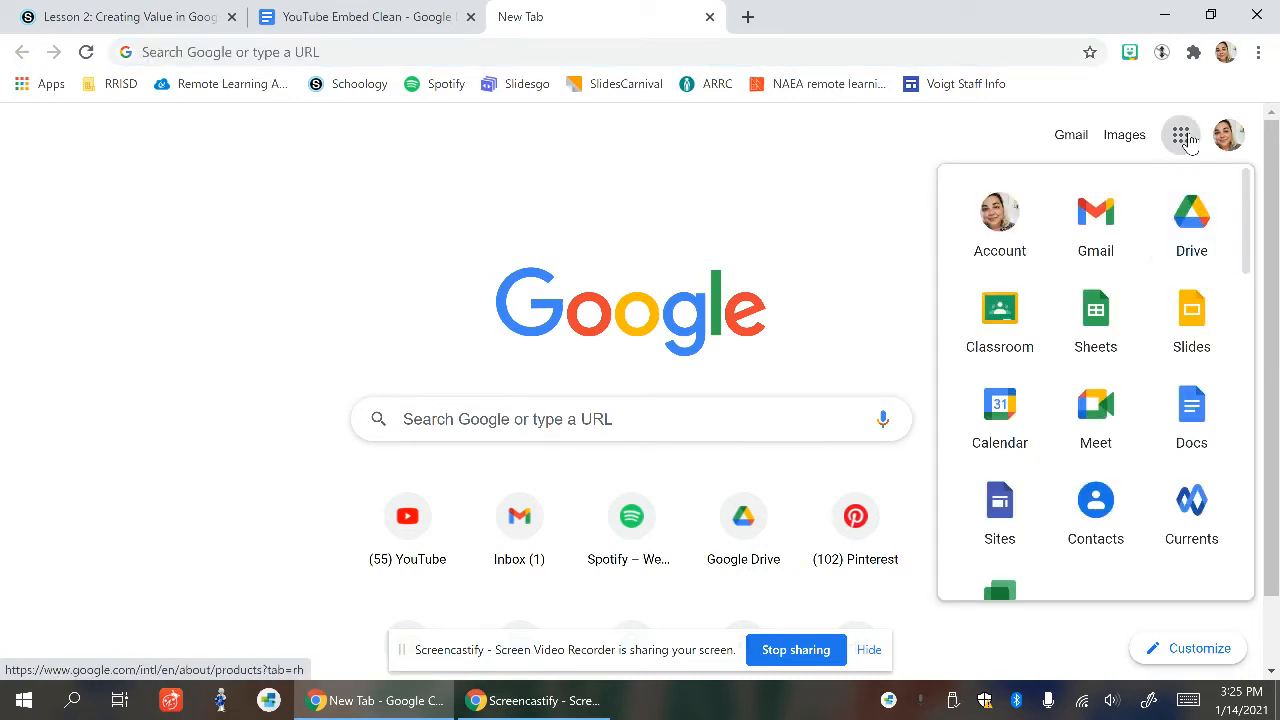
click(1183, 138)
click(1183, 138)
click(1190, 233)
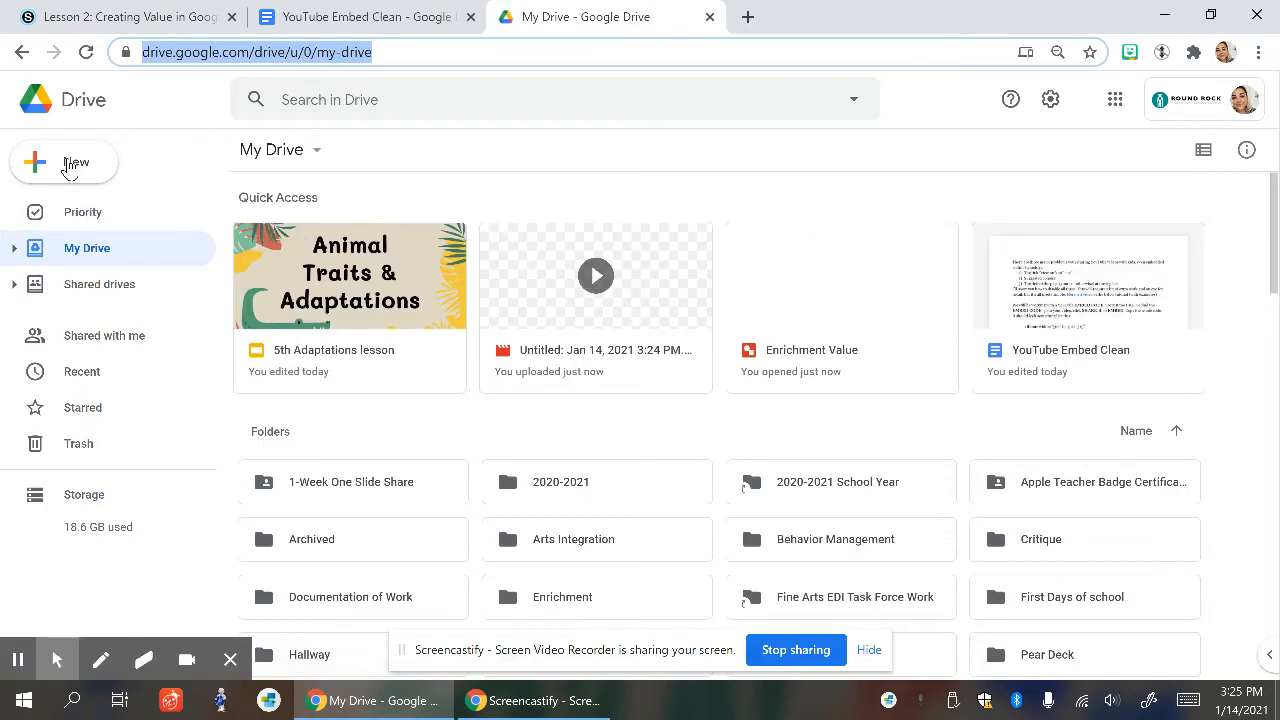
Step: Create a new Google Drawings file from Drive and rename it demo
click(33, 170)
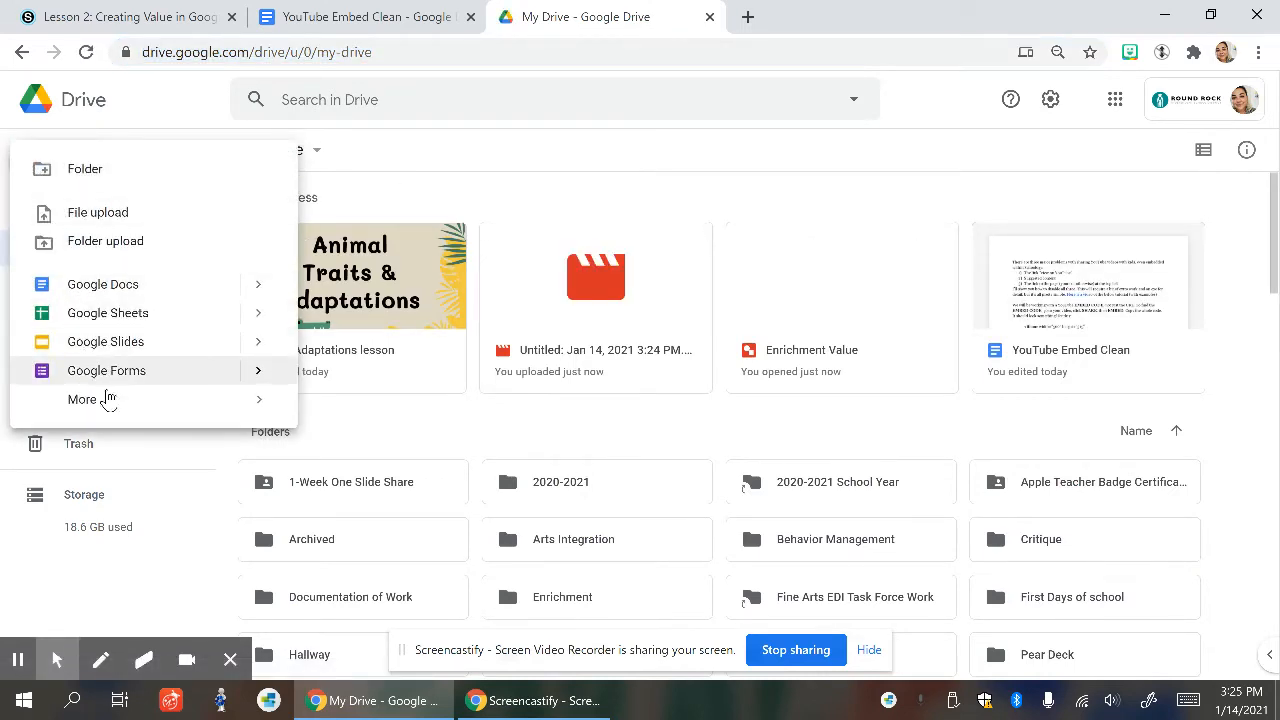
mouse_move(106, 402)
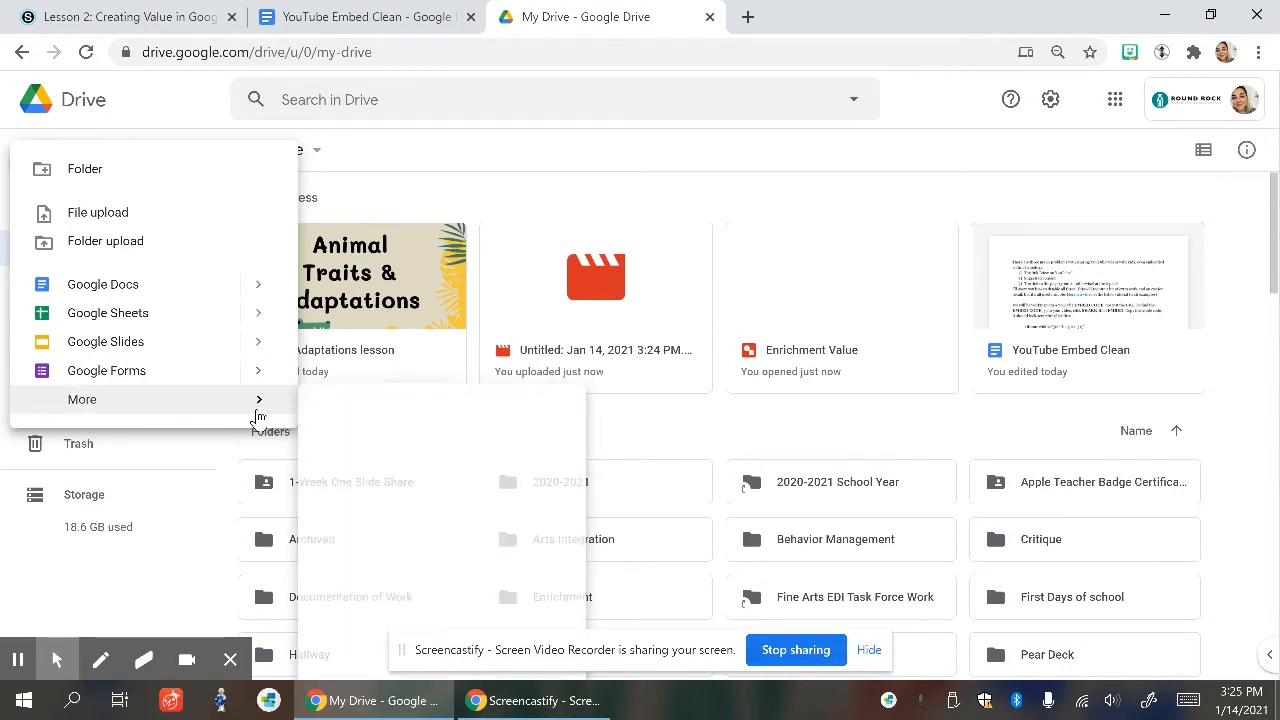
click(327, 415)
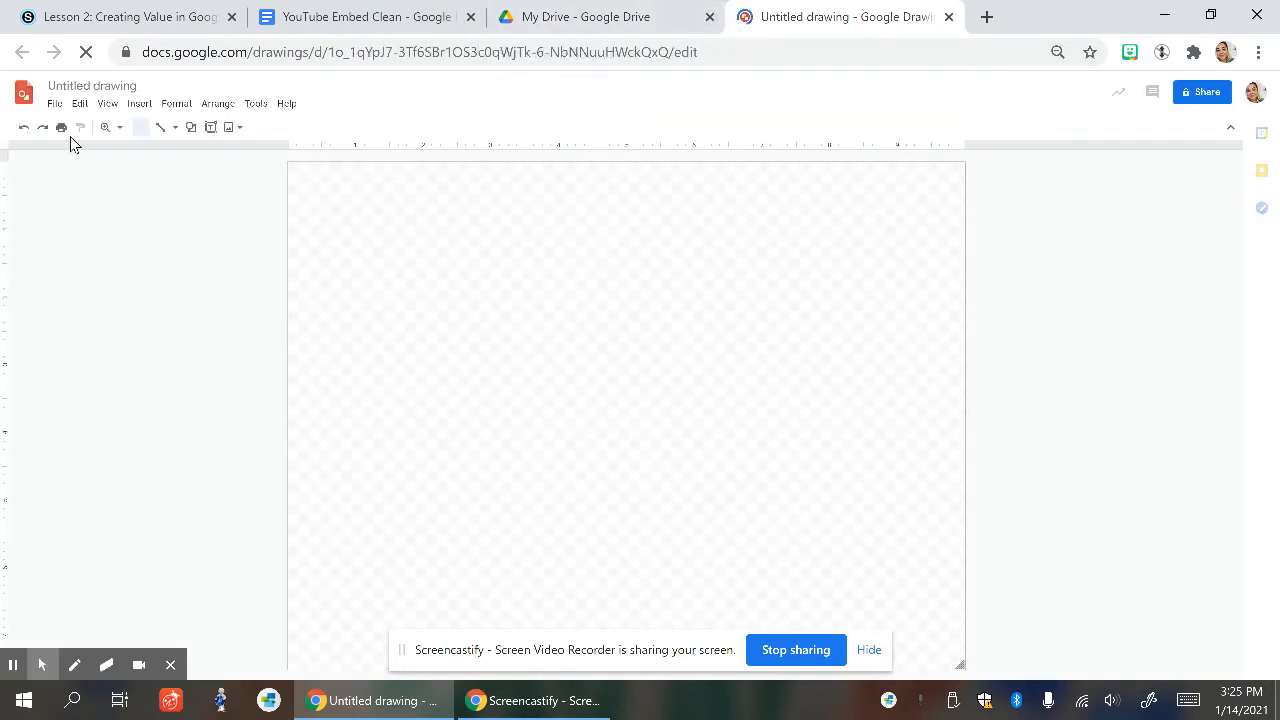
click(68, 87)
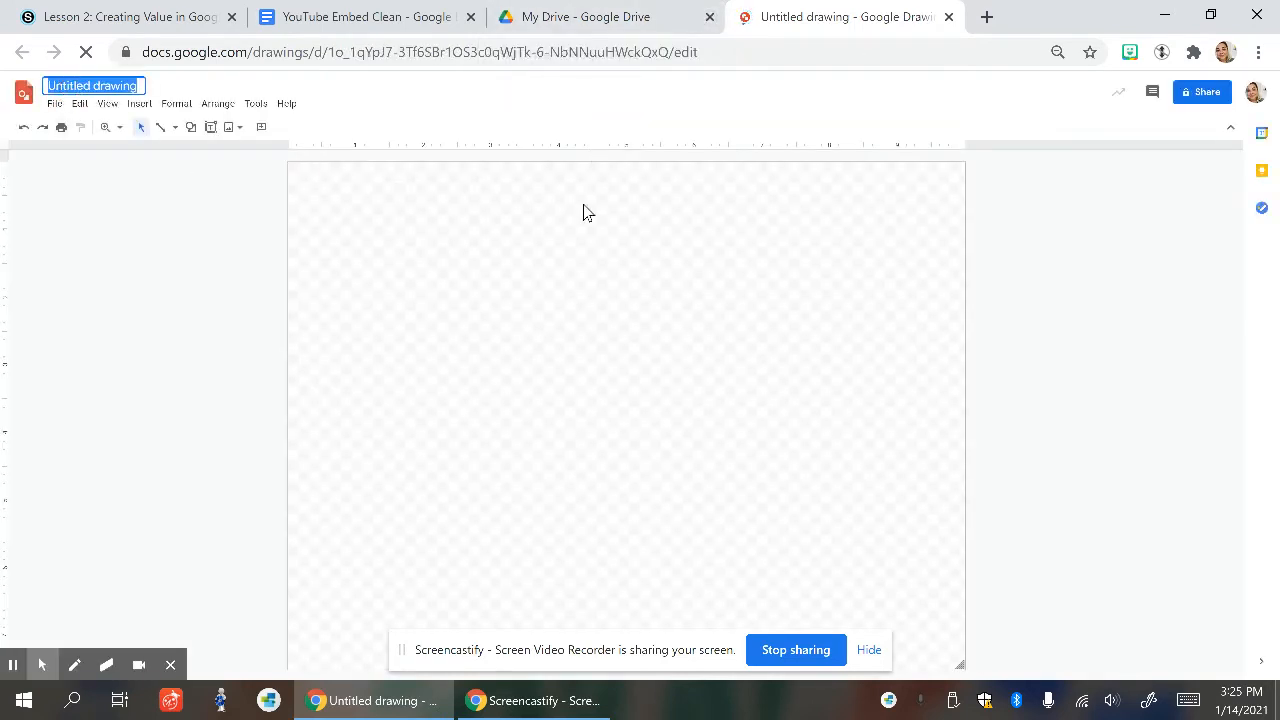
text(demo)
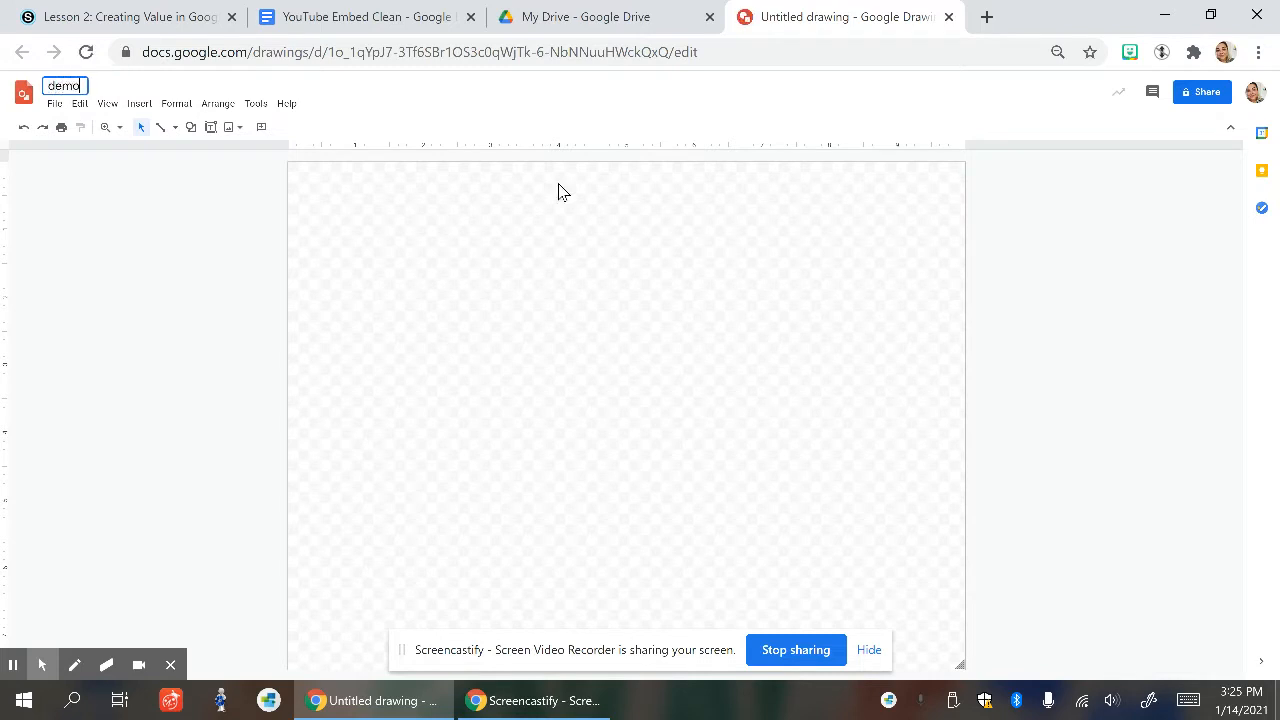
key(Return)
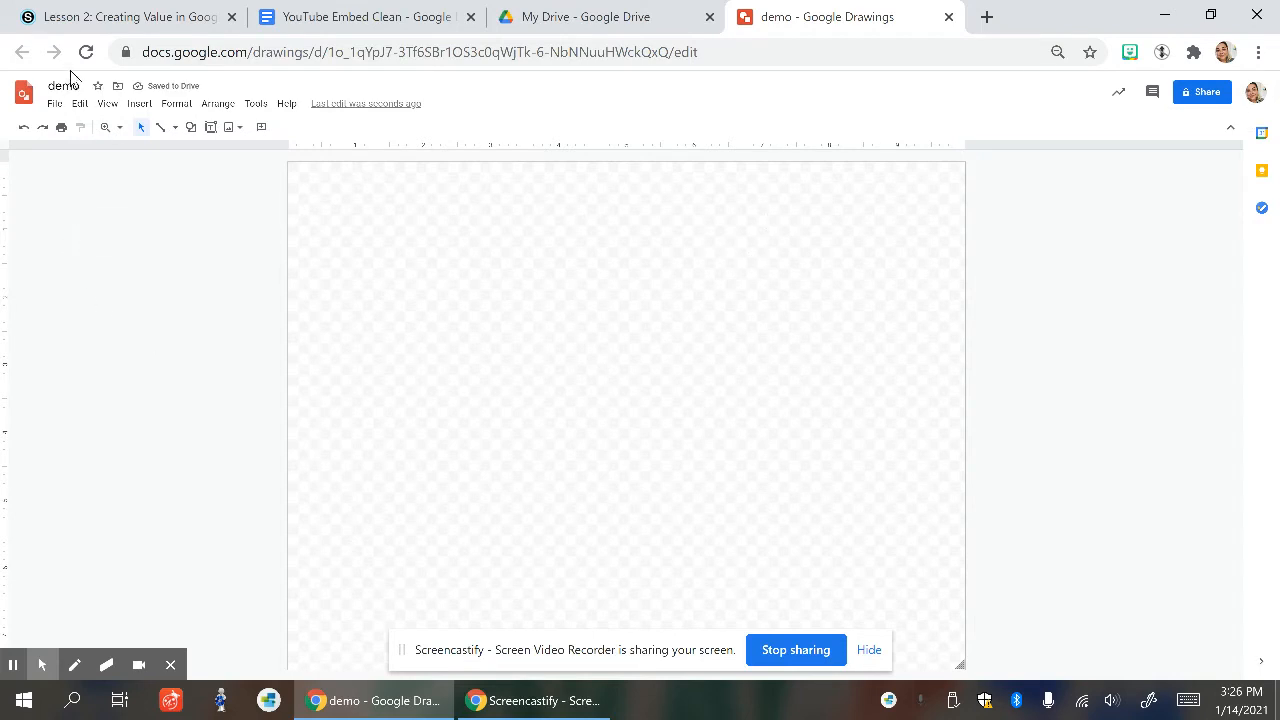
Step: Look at the Lesson 2 assignment page, return to the demo drawing and hide the screen-sharing notice
click(113, 17)
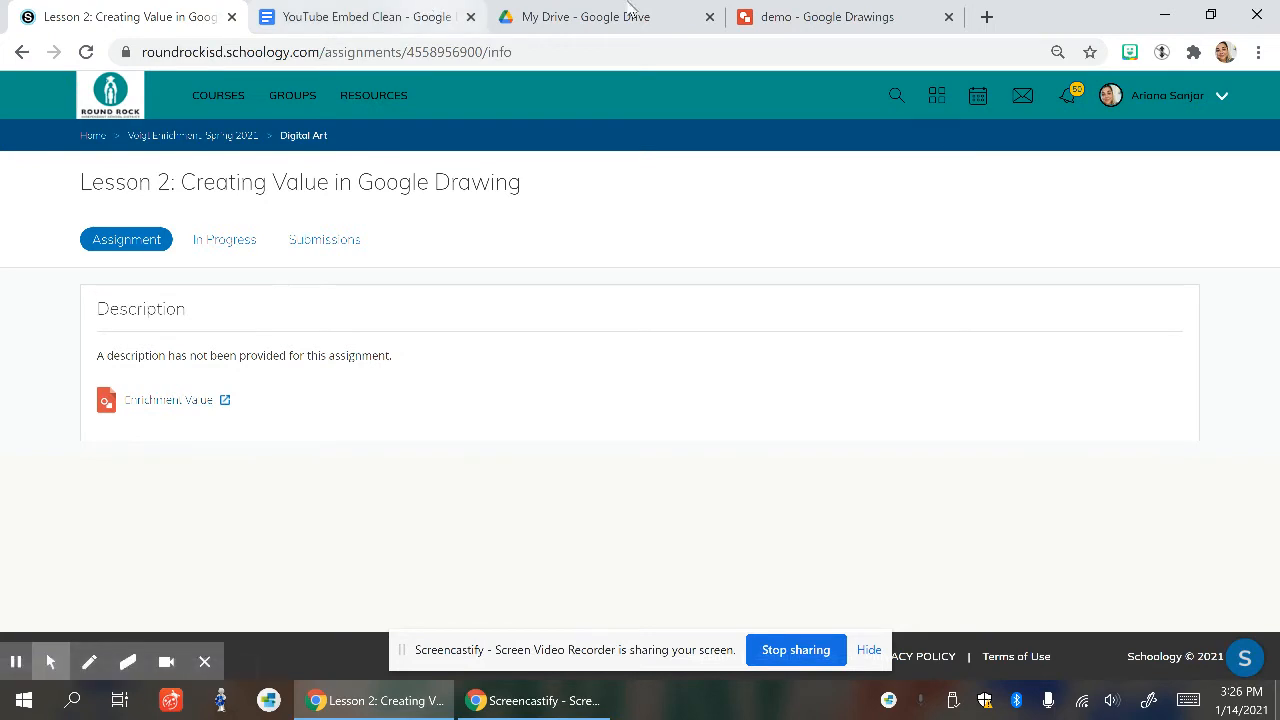
click(790, 16)
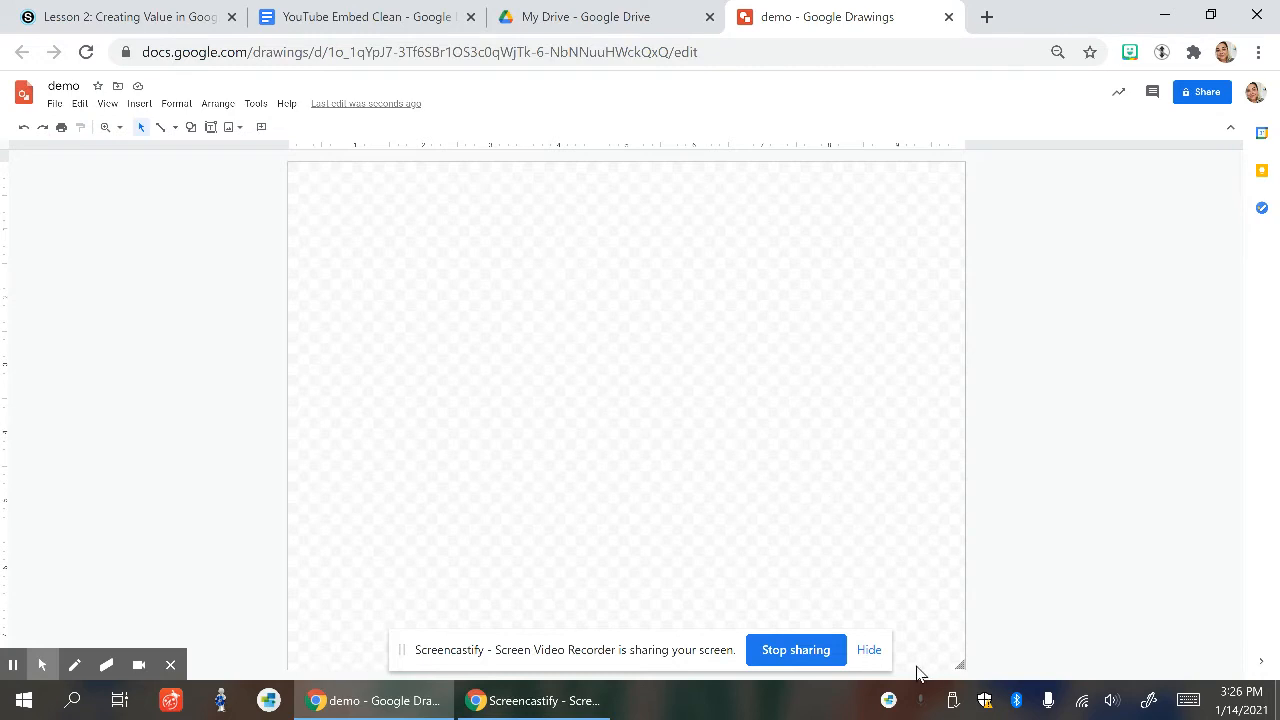
click(870, 651)
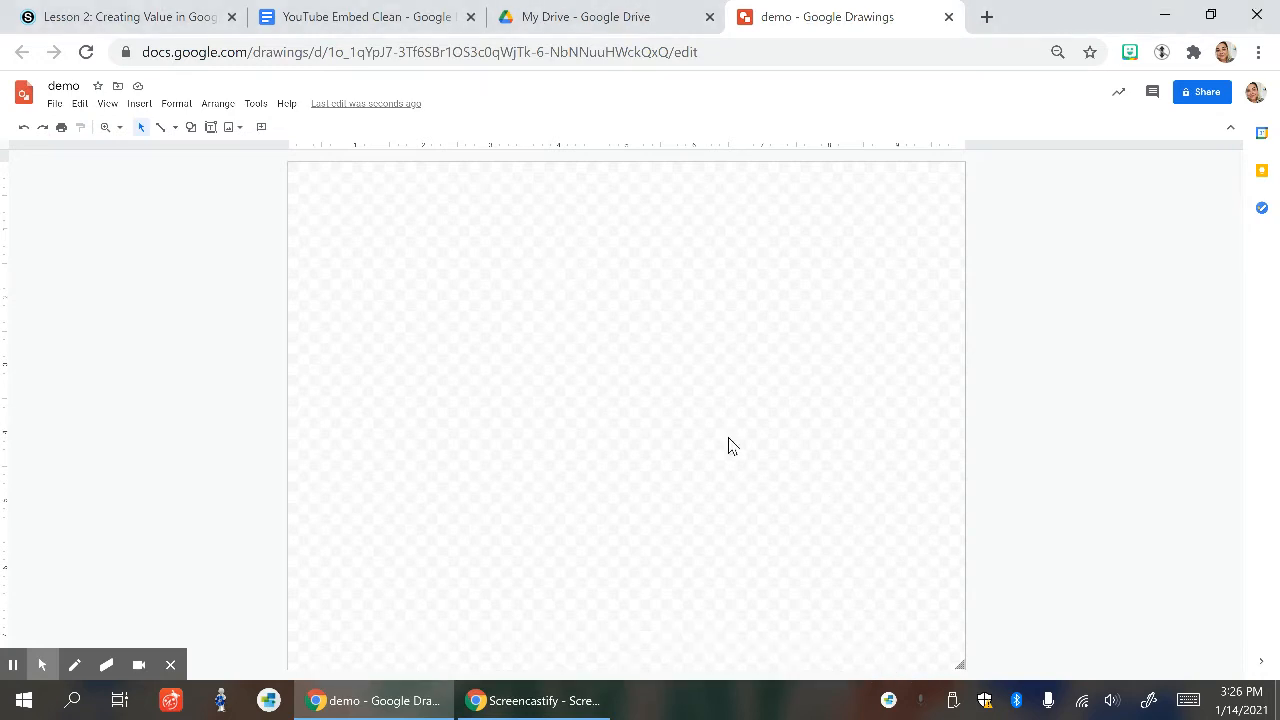
right_click(622, 388)
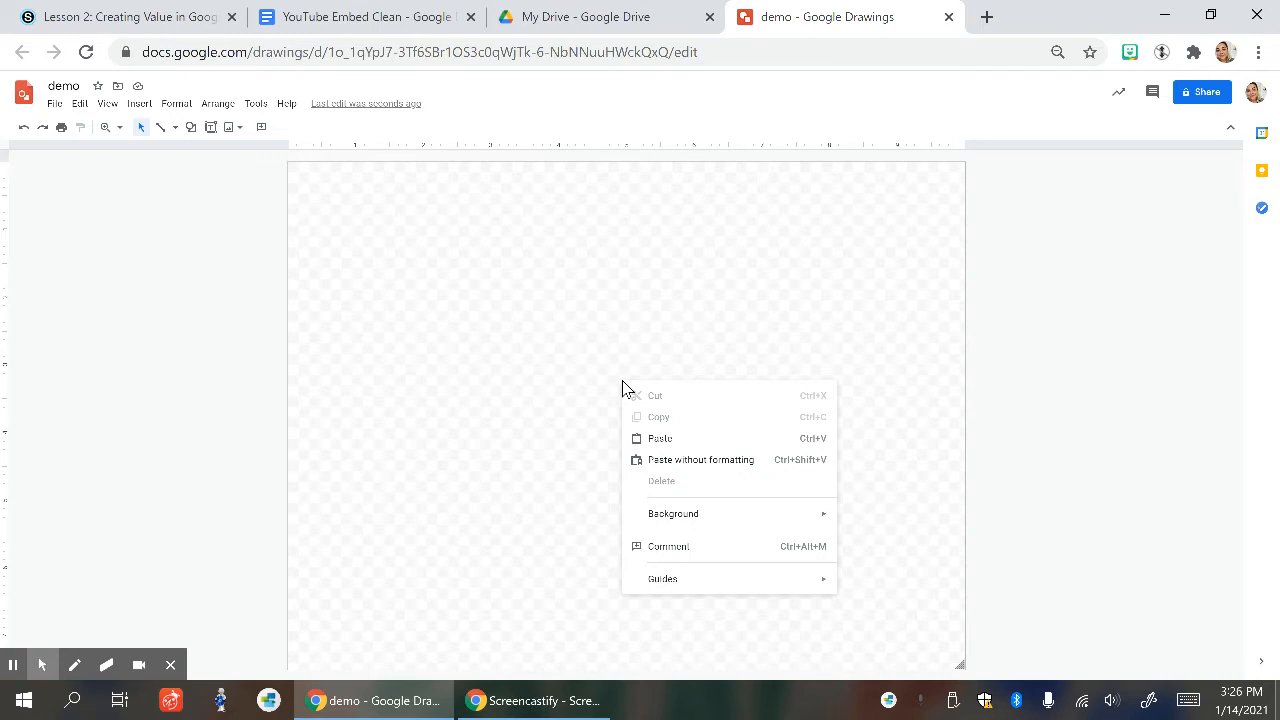
mouse_move(665, 518)
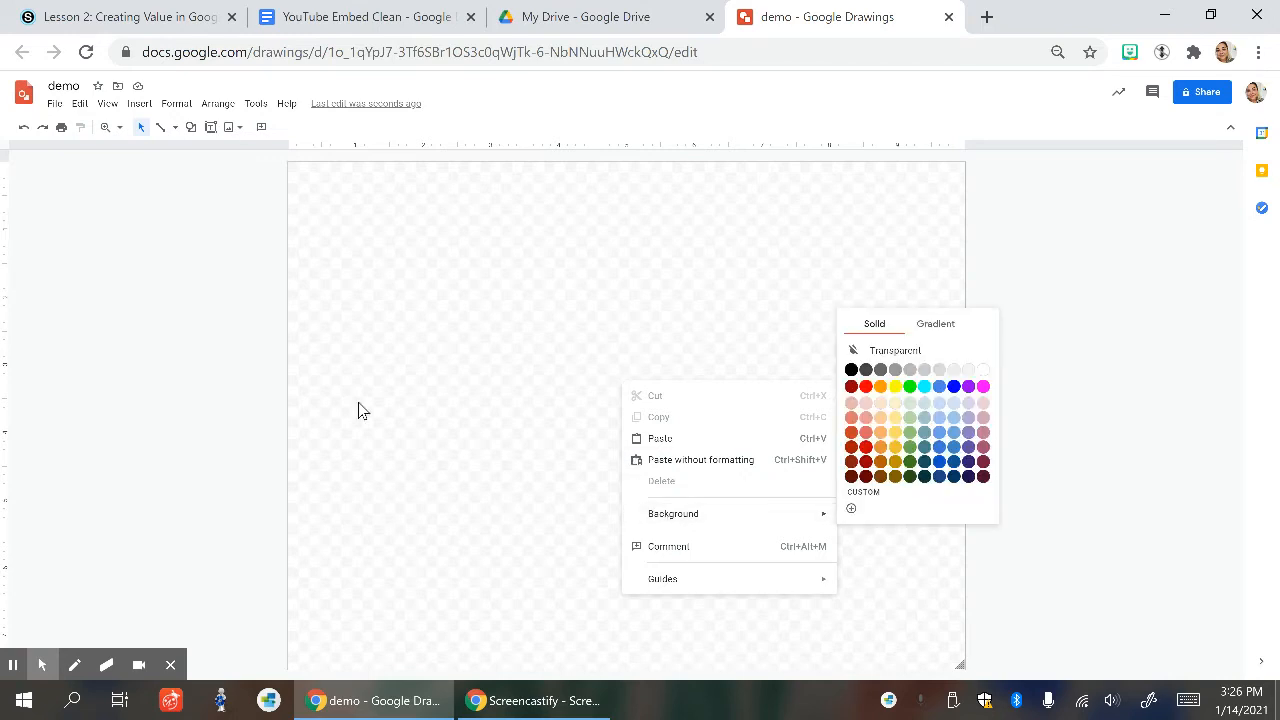
click(362, 376)
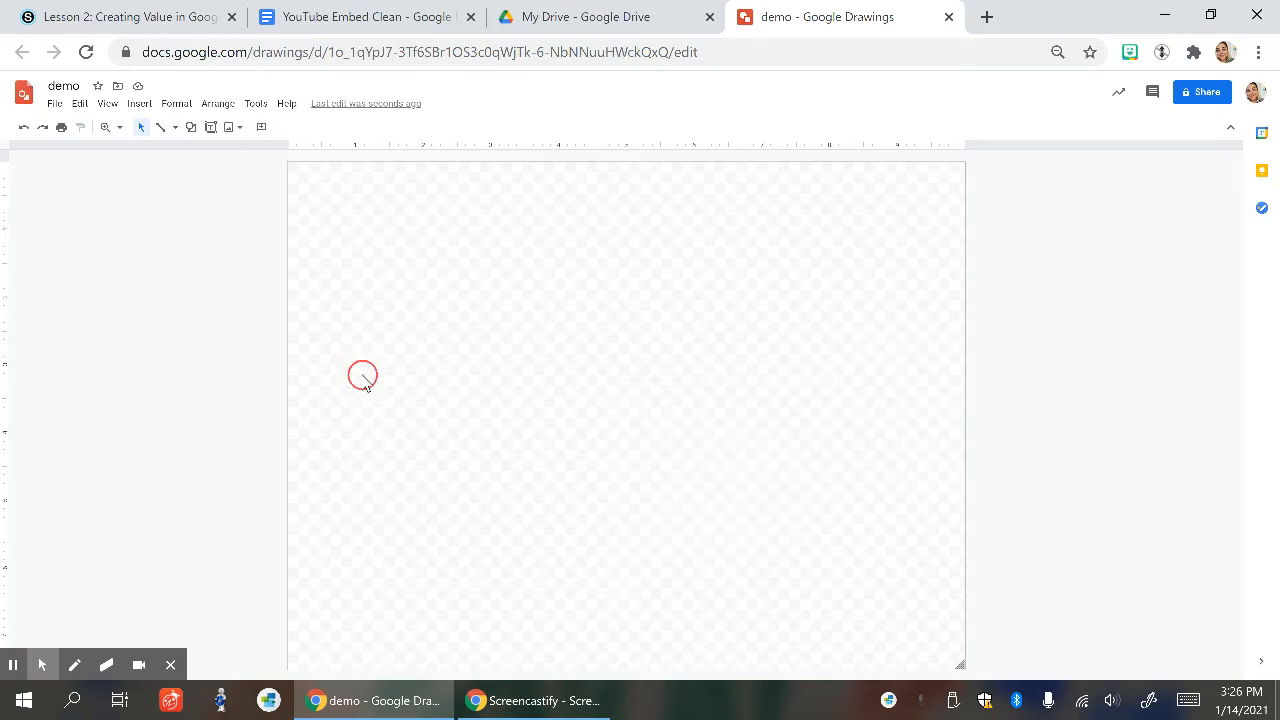
Step: Set the drawing's background to solid black
right_click(612, 325)
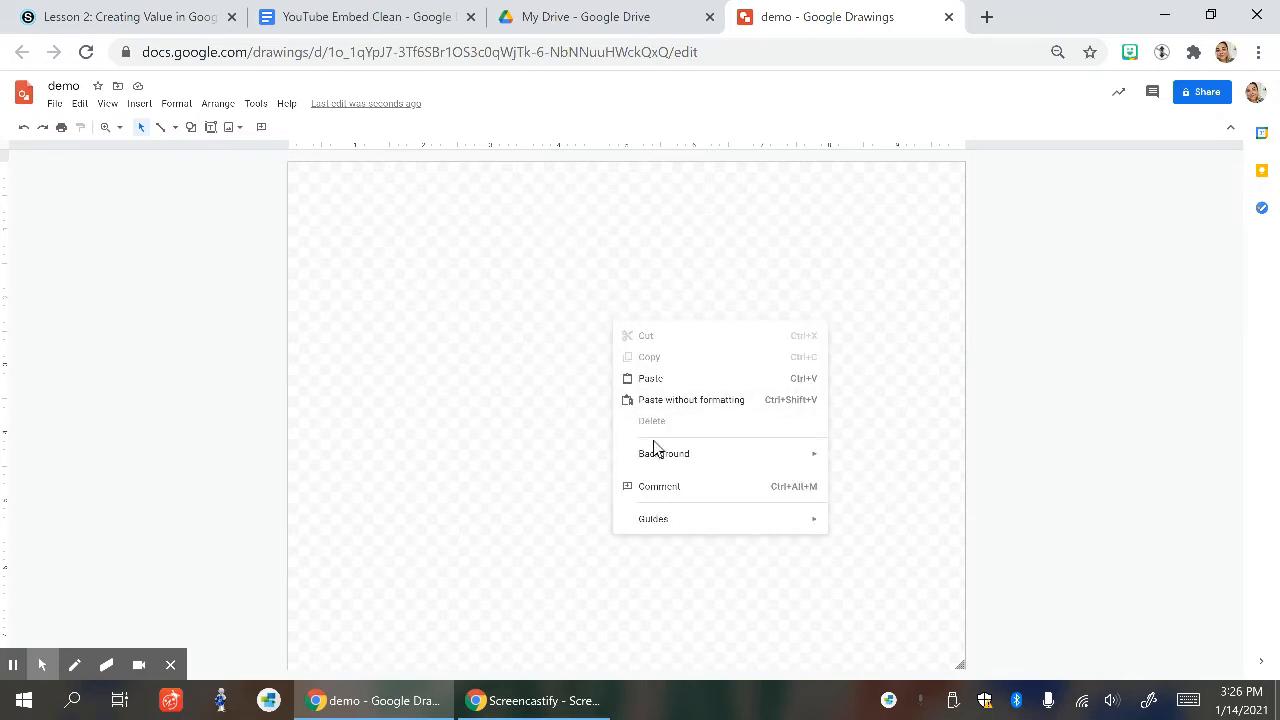
mouse_move(792, 460)
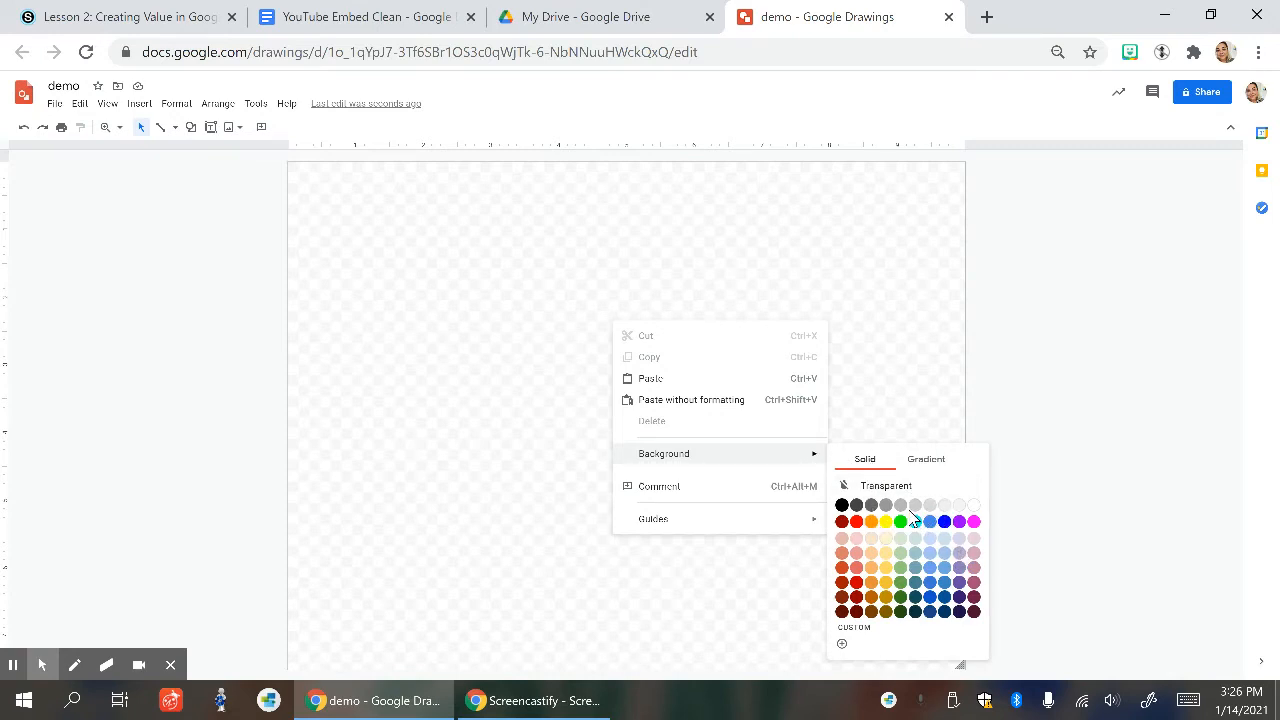
click(843, 505)
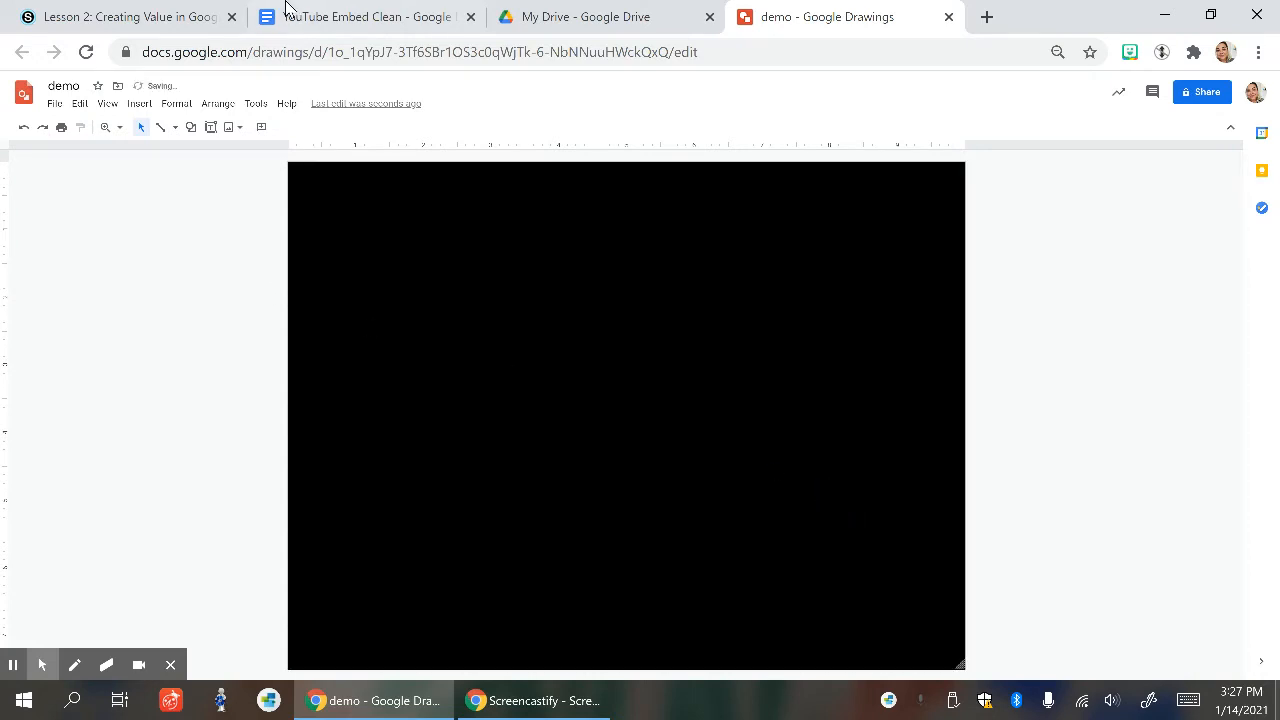
Step: Draw a large heart shape across the middle of the black canvas
click(193, 128)
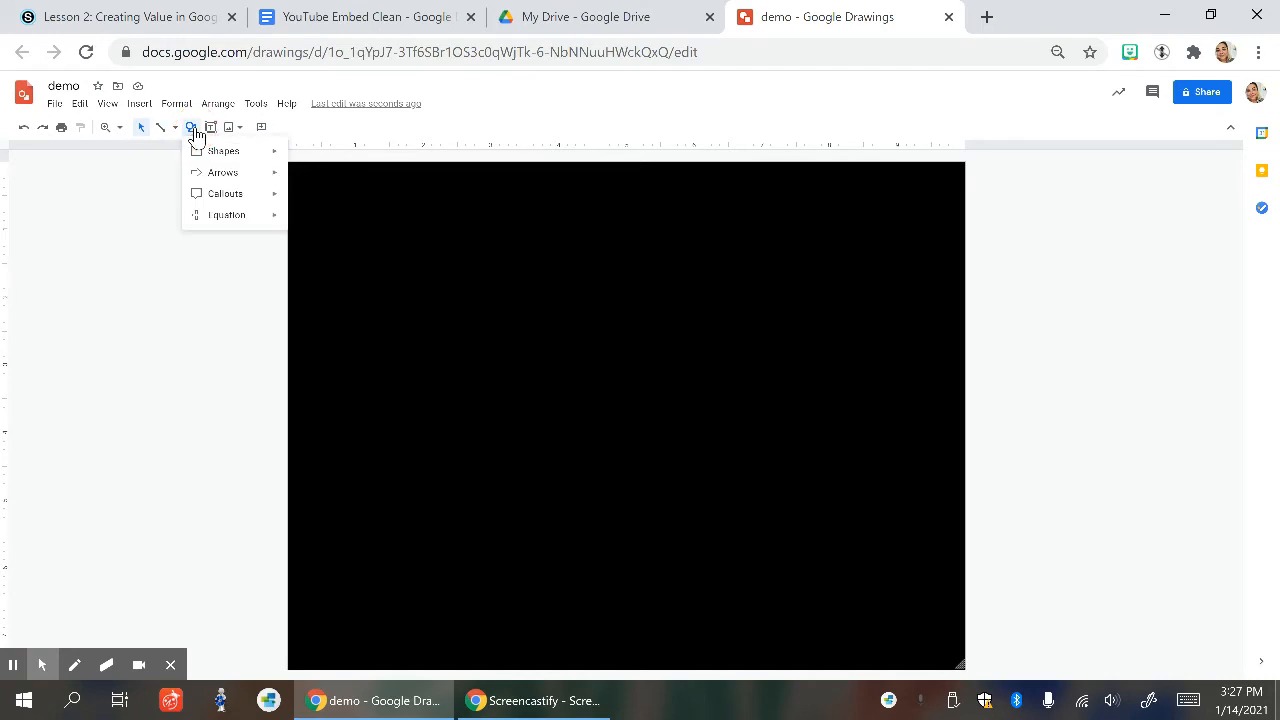
click(190, 129)
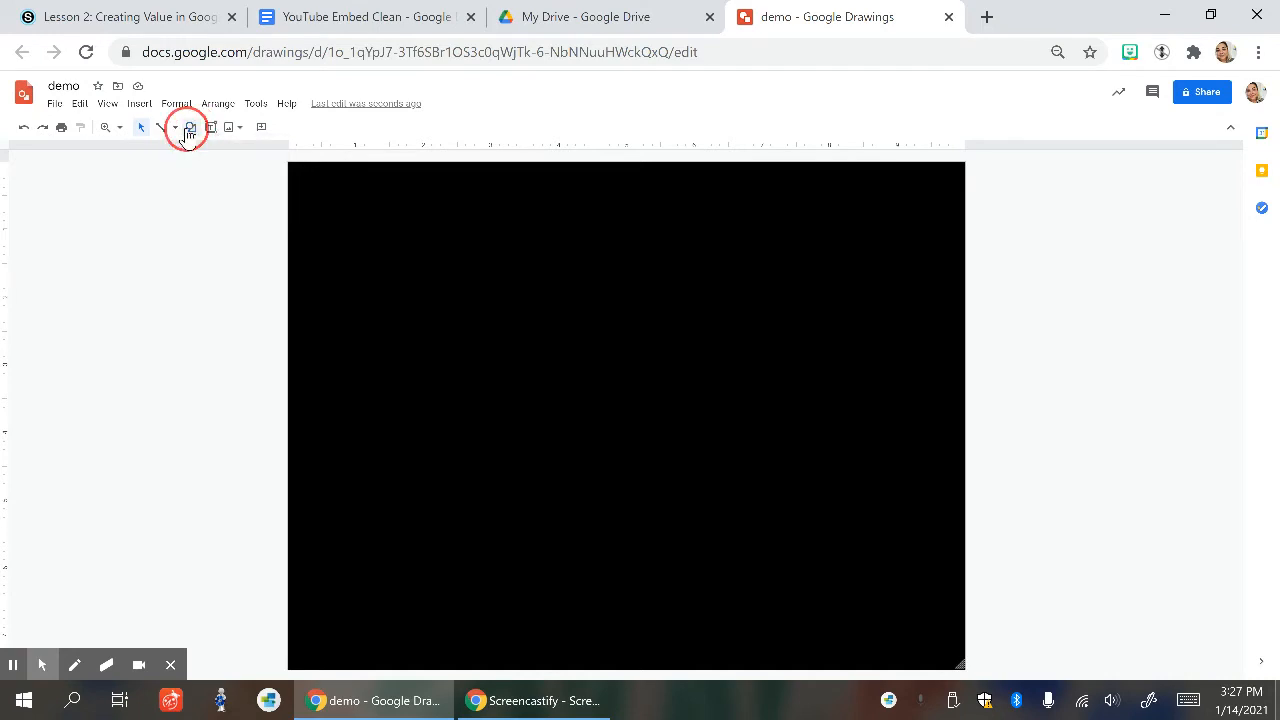
click(190, 128)
mouse_move(210, 152)
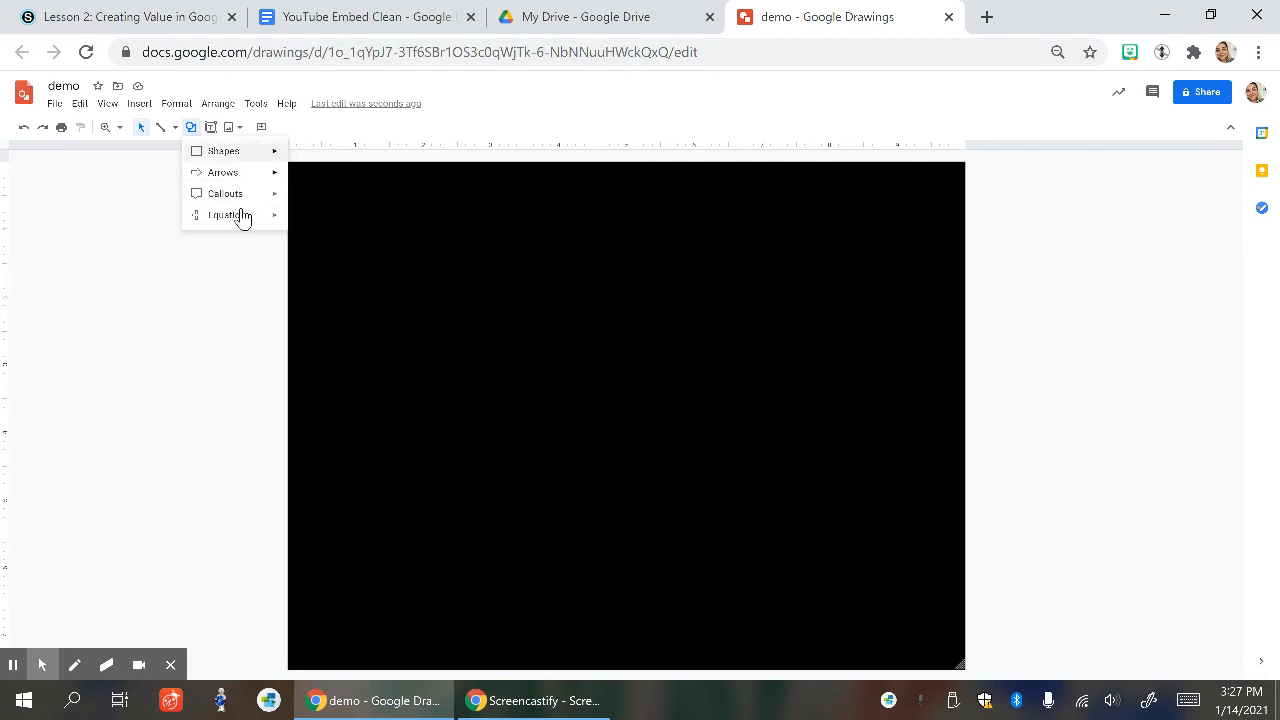
mouse_move(251, 159)
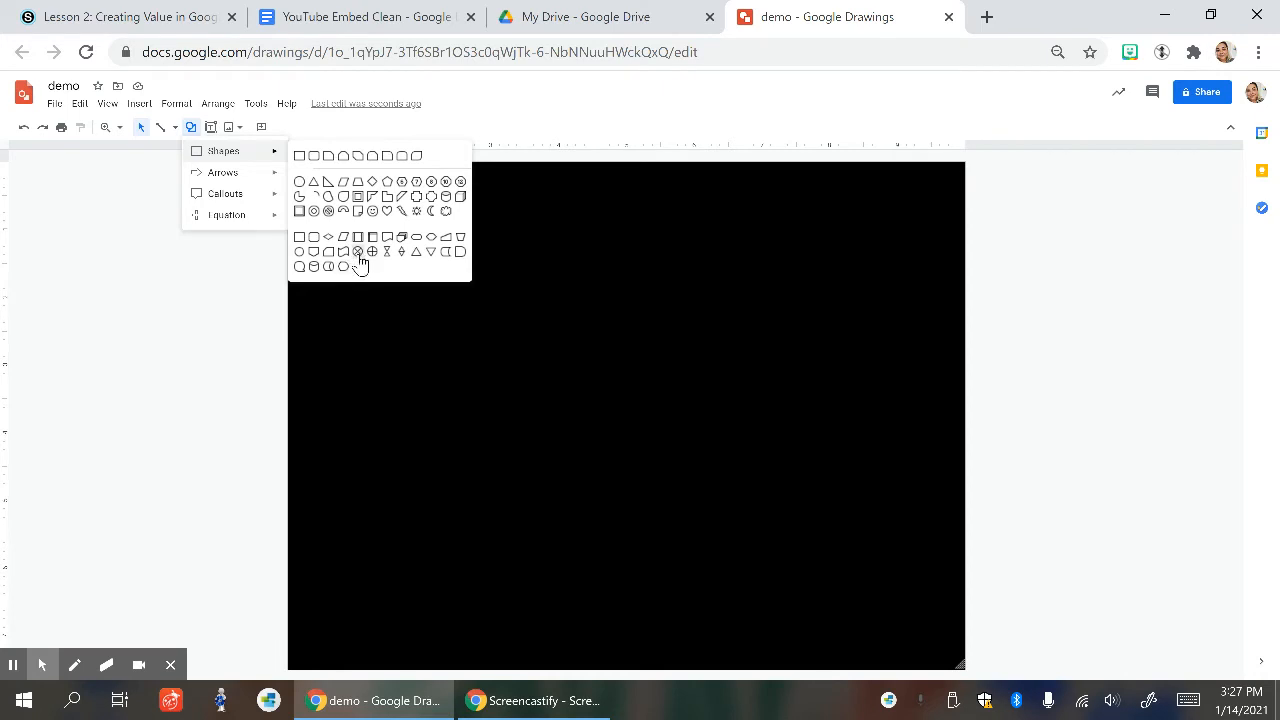
click(390, 212)
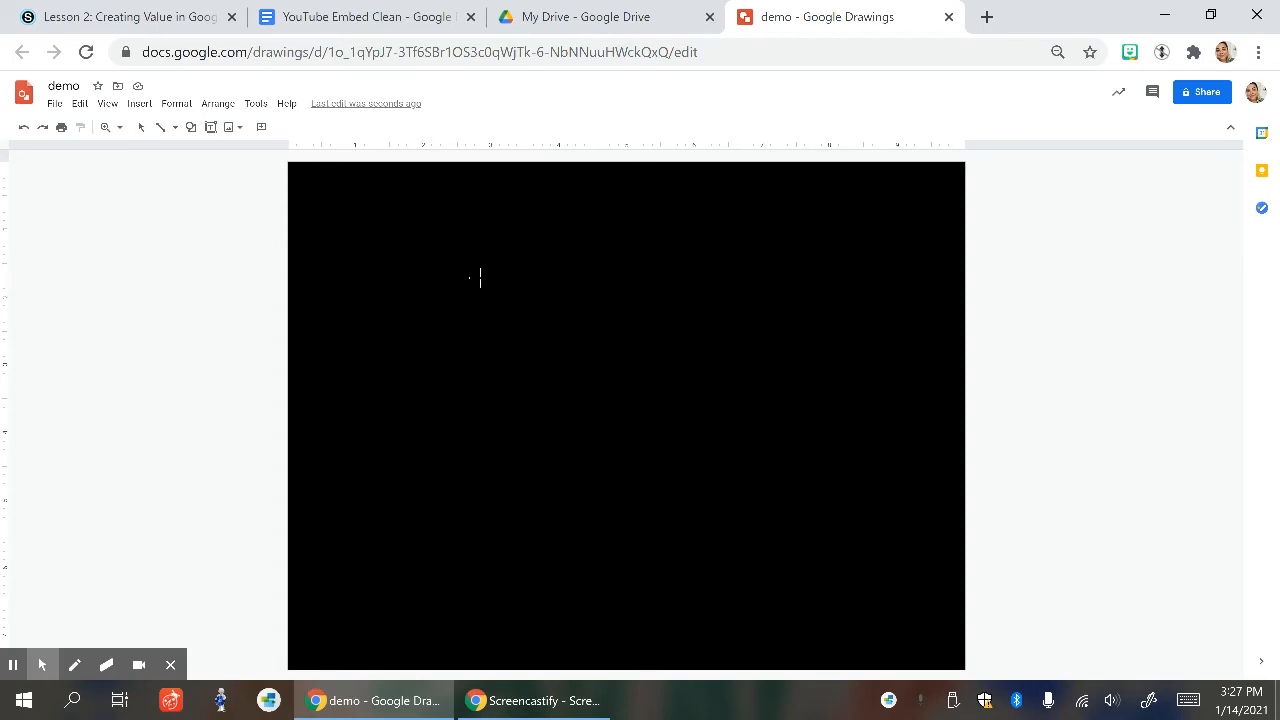
drag(434, 270, 835, 584)
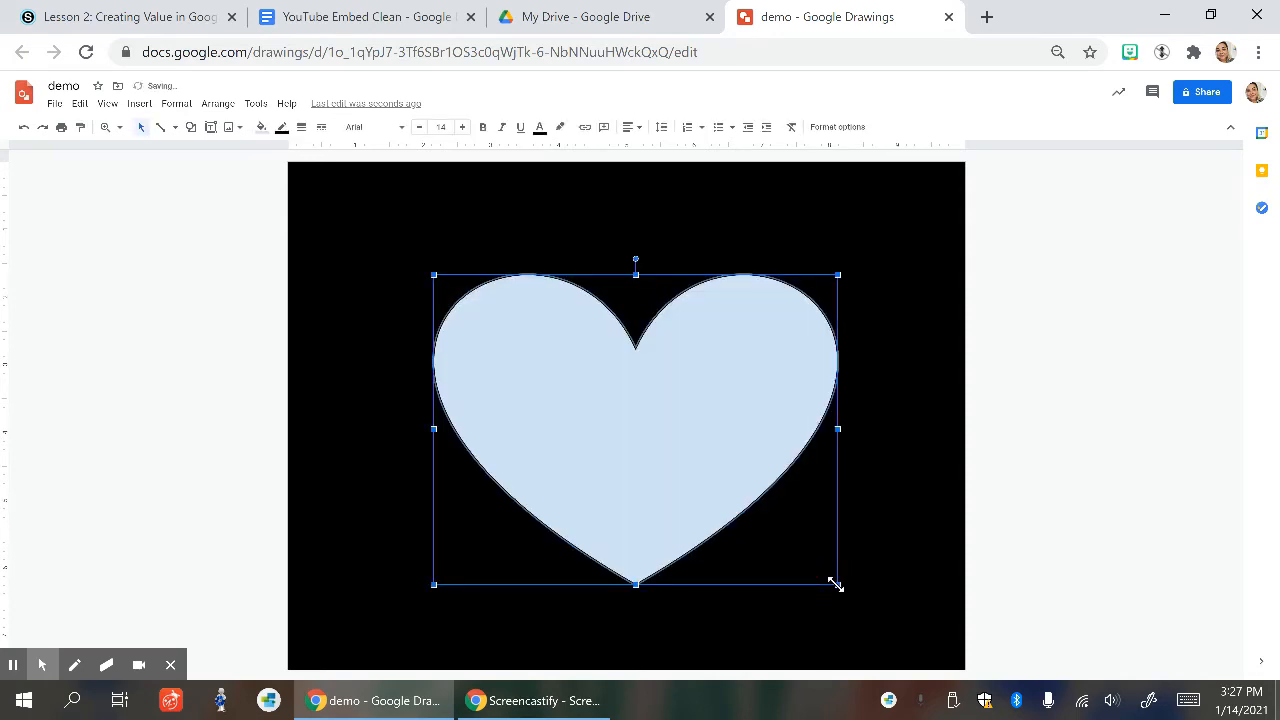
Step: Move the heart to the exact centre of the canvas and deselect it
click(695, 392)
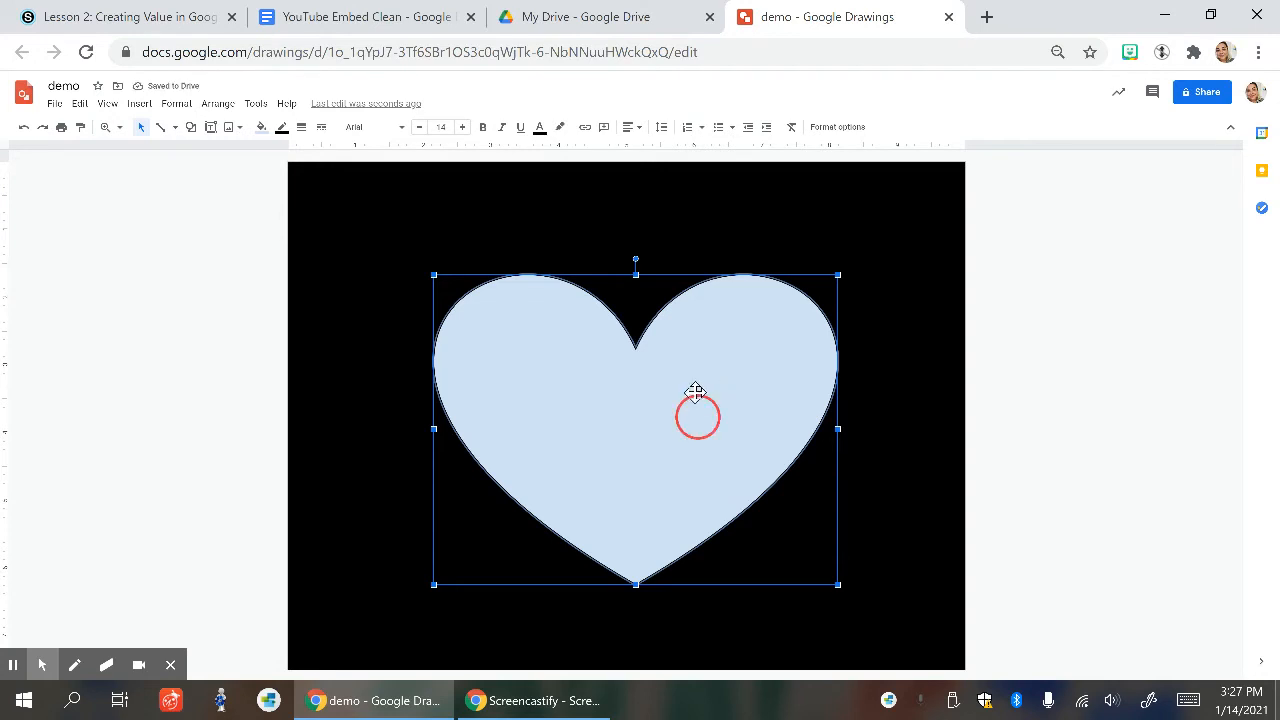
mouse_move(695, 392)
mouse_down()
mouse_move(643, 340)
mouse_move(634, 389)
mouse_move(743, 422)
mouse_move(688, 402)
mouse_move(711, 339)
mouse_move(643, 334)
mouse_move(692, 332)
mouse_move(668, 331)
mouse_move(691, 334)
mouse_move(676, 397)
mouse_move(700, 409)
mouse_move(677, 409)
mouse_move(691, 404)
mouse_up()
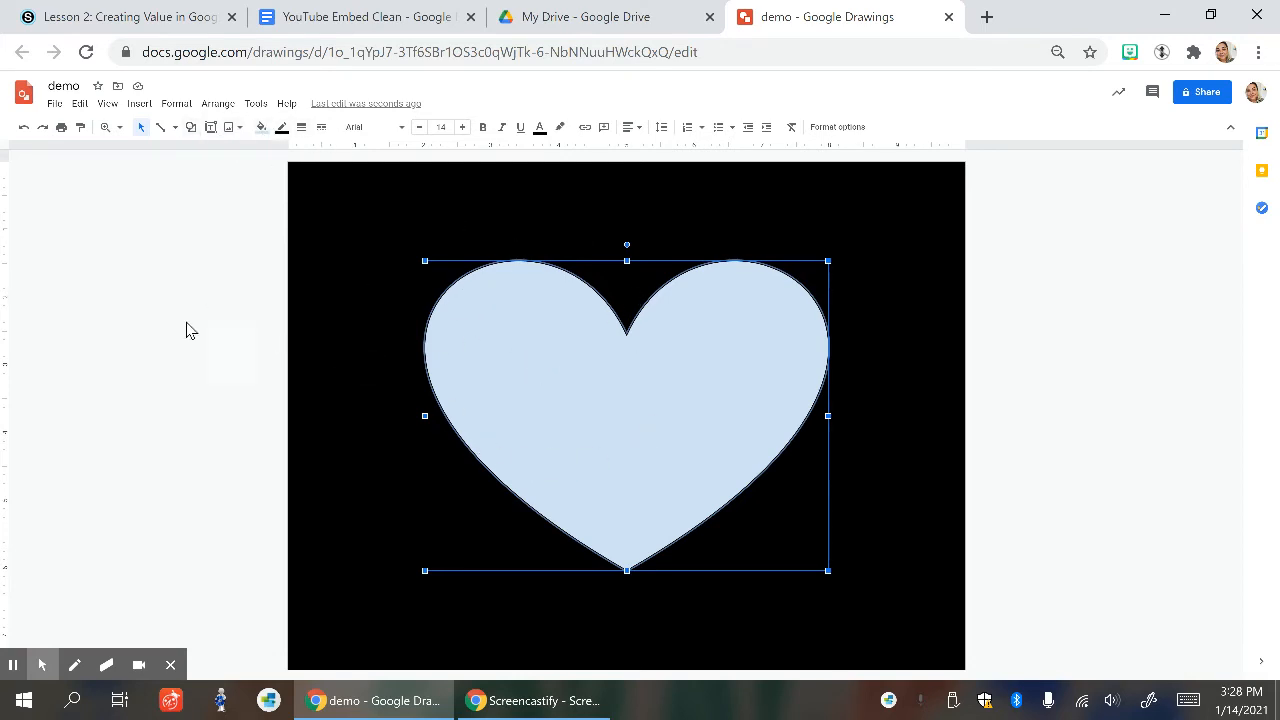
click(160, 316)
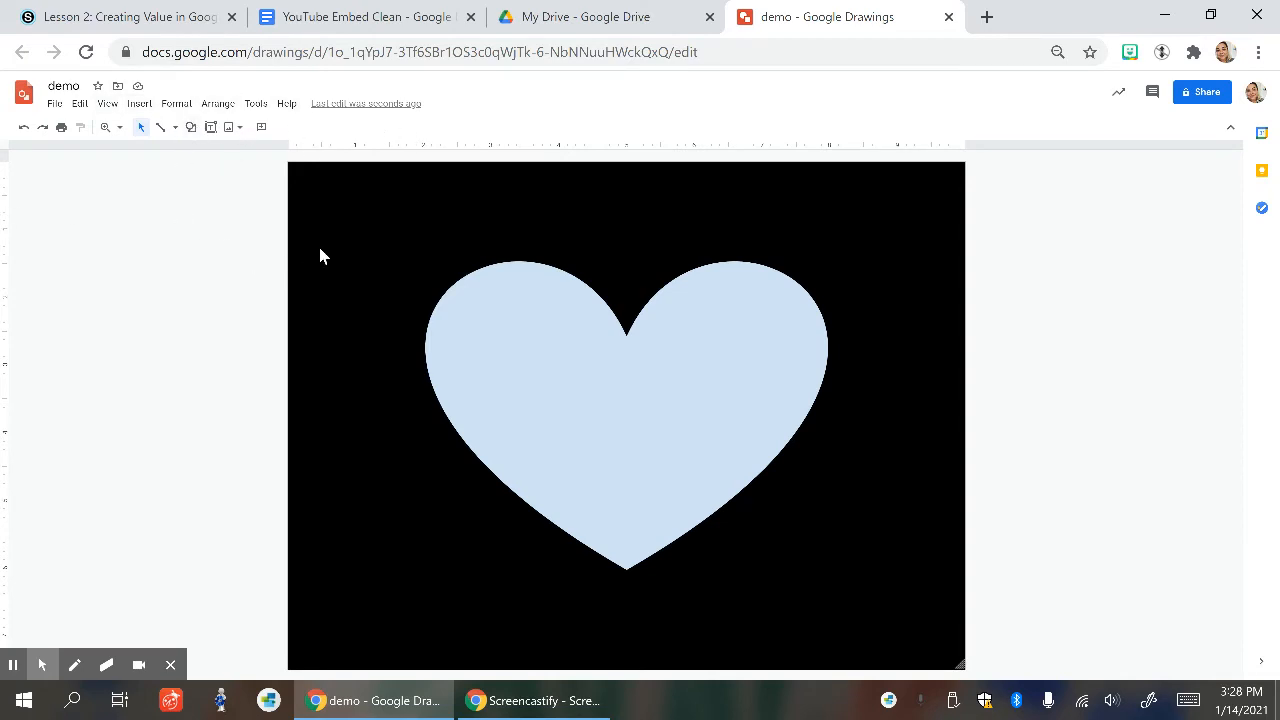
Step: Fill the heart with the darkest solid shade of red and deselect it
click(629, 360)
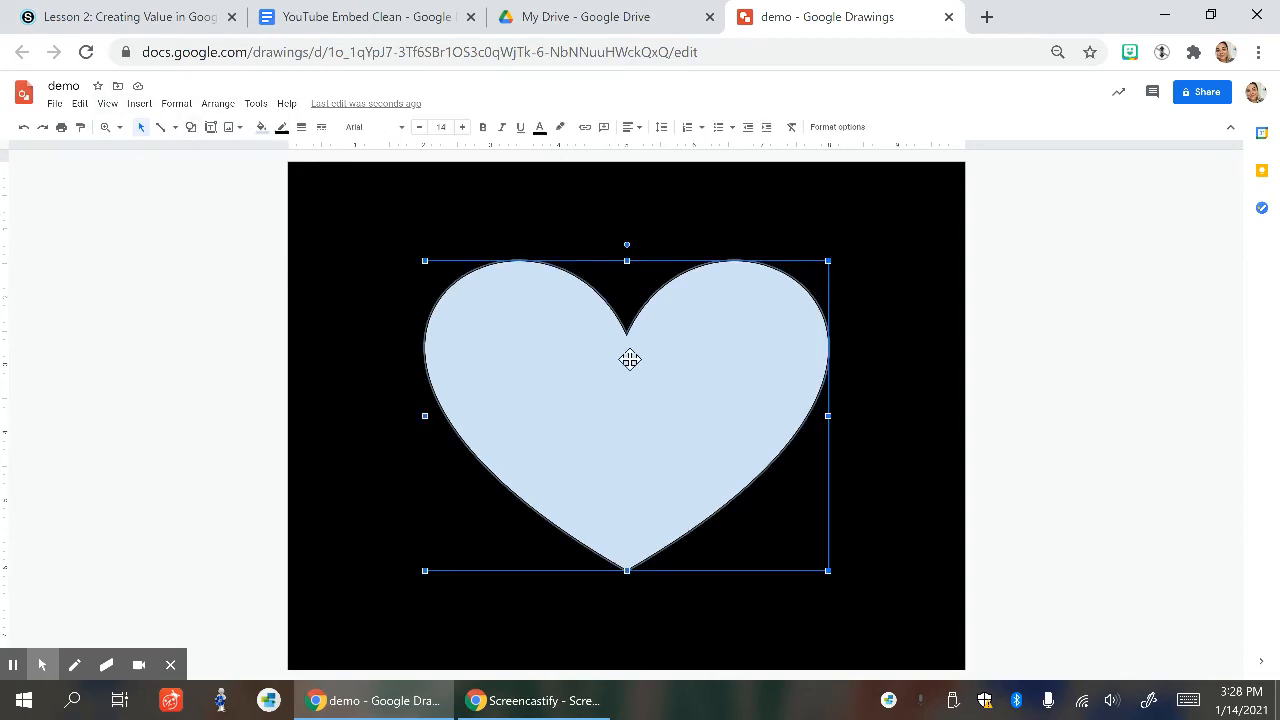
click(262, 127)
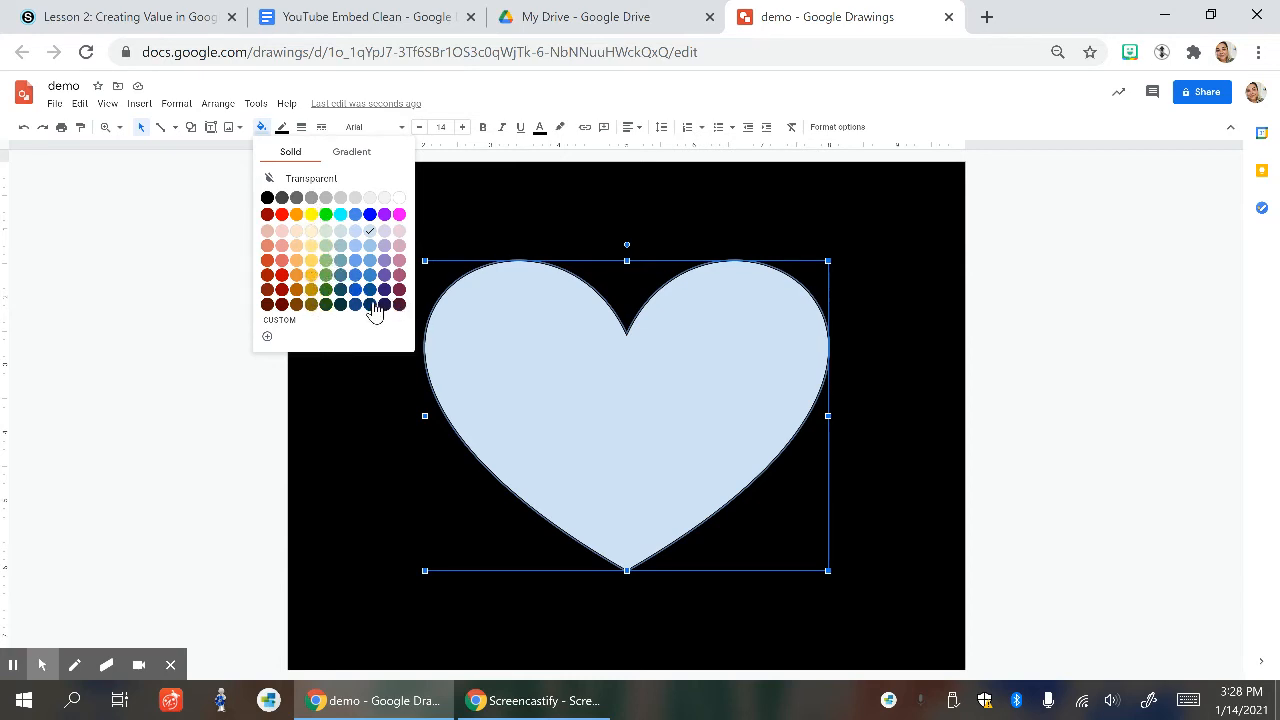
click(281, 310)
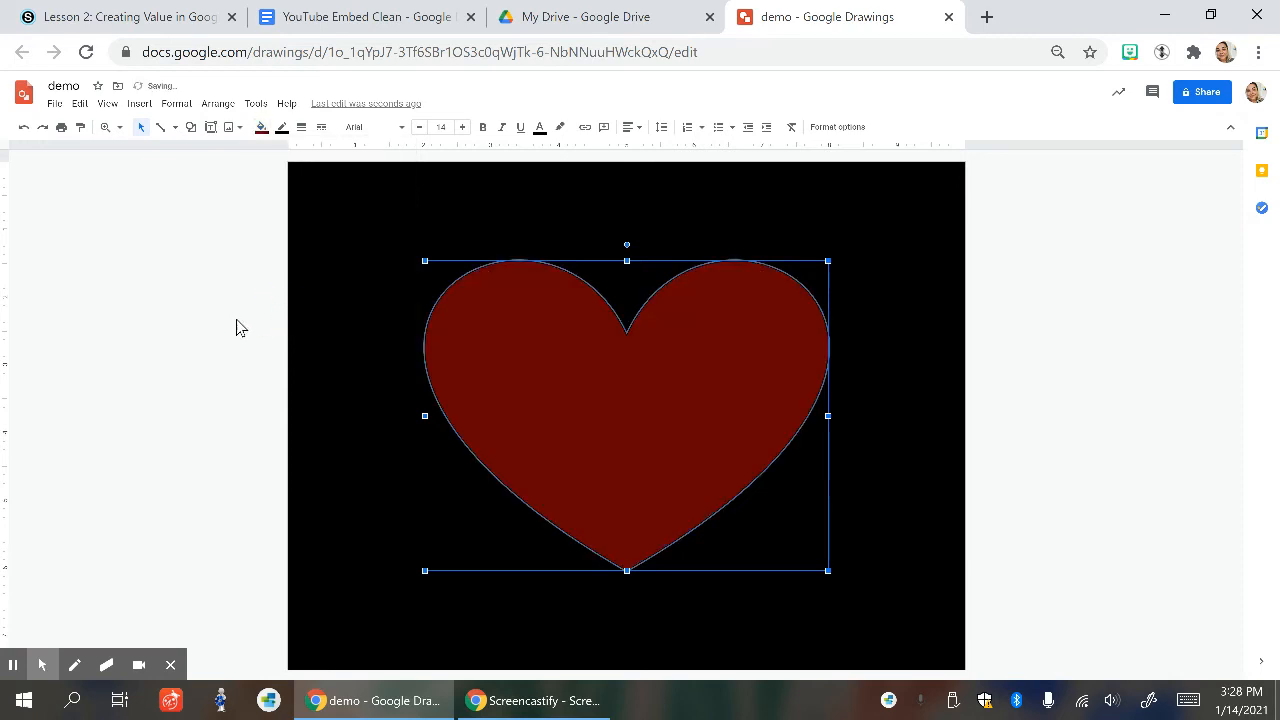
click(227, 275)
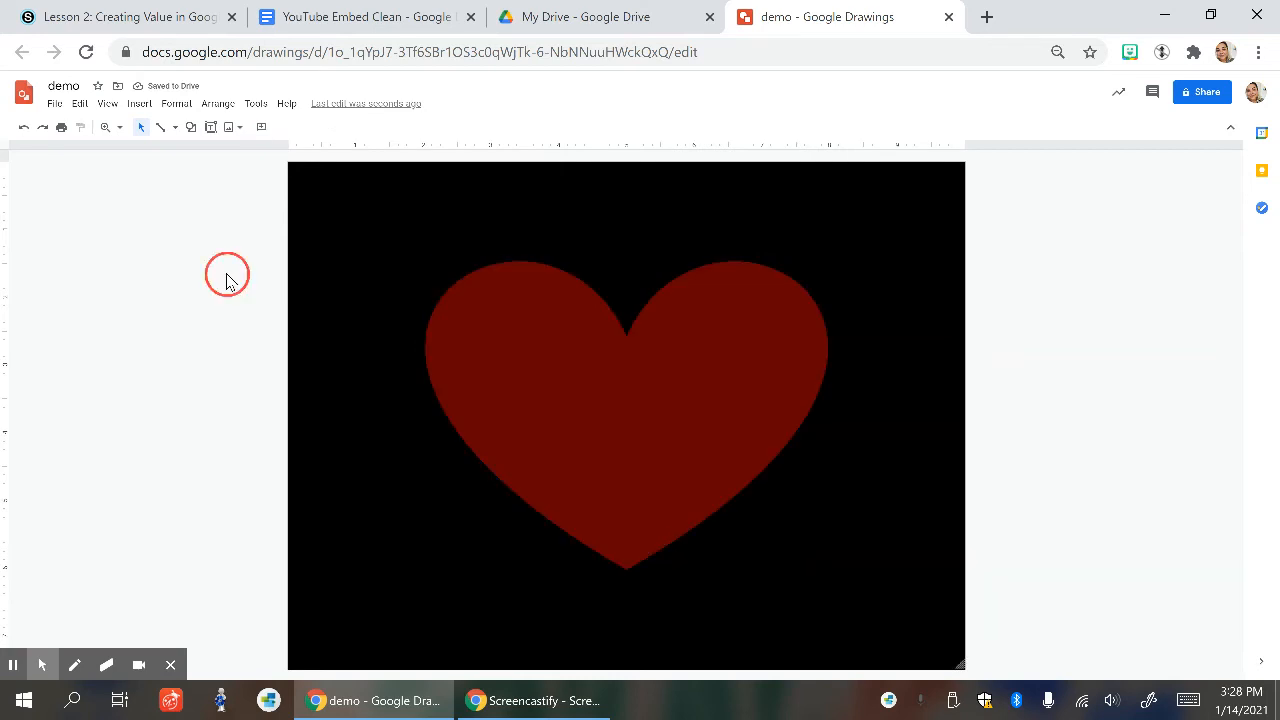
click(445, 352)
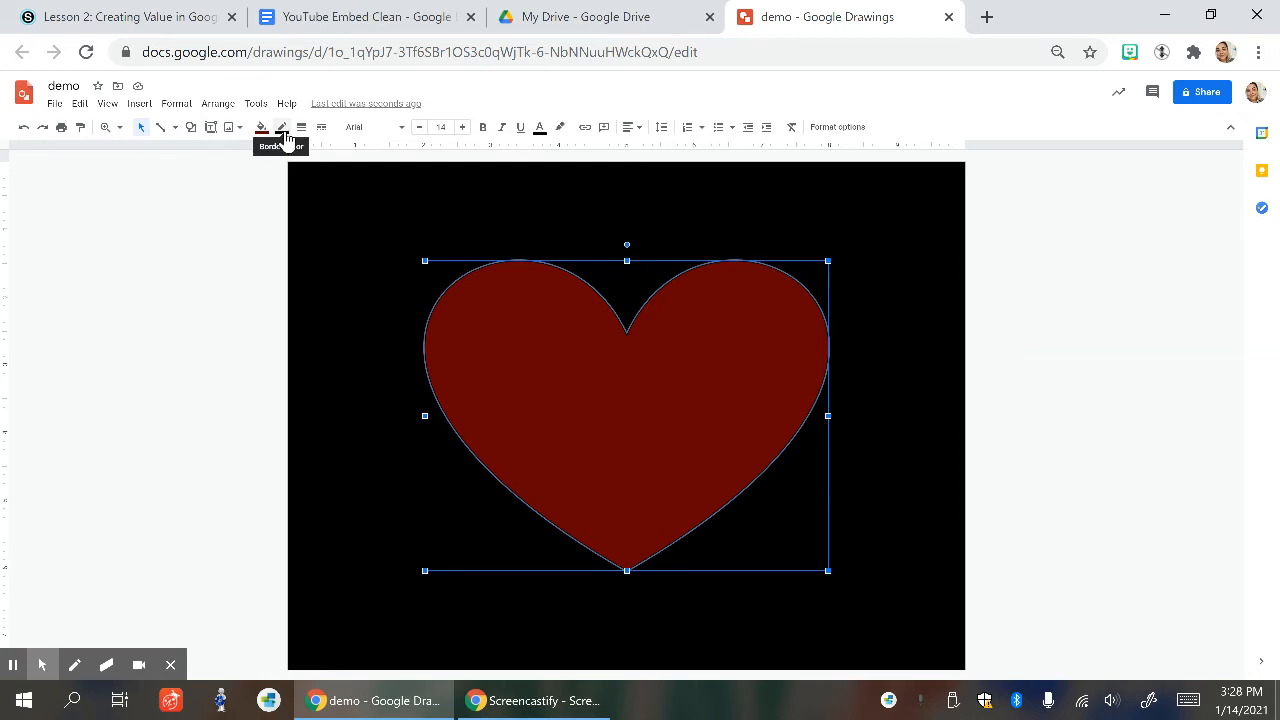
click(287, 280)
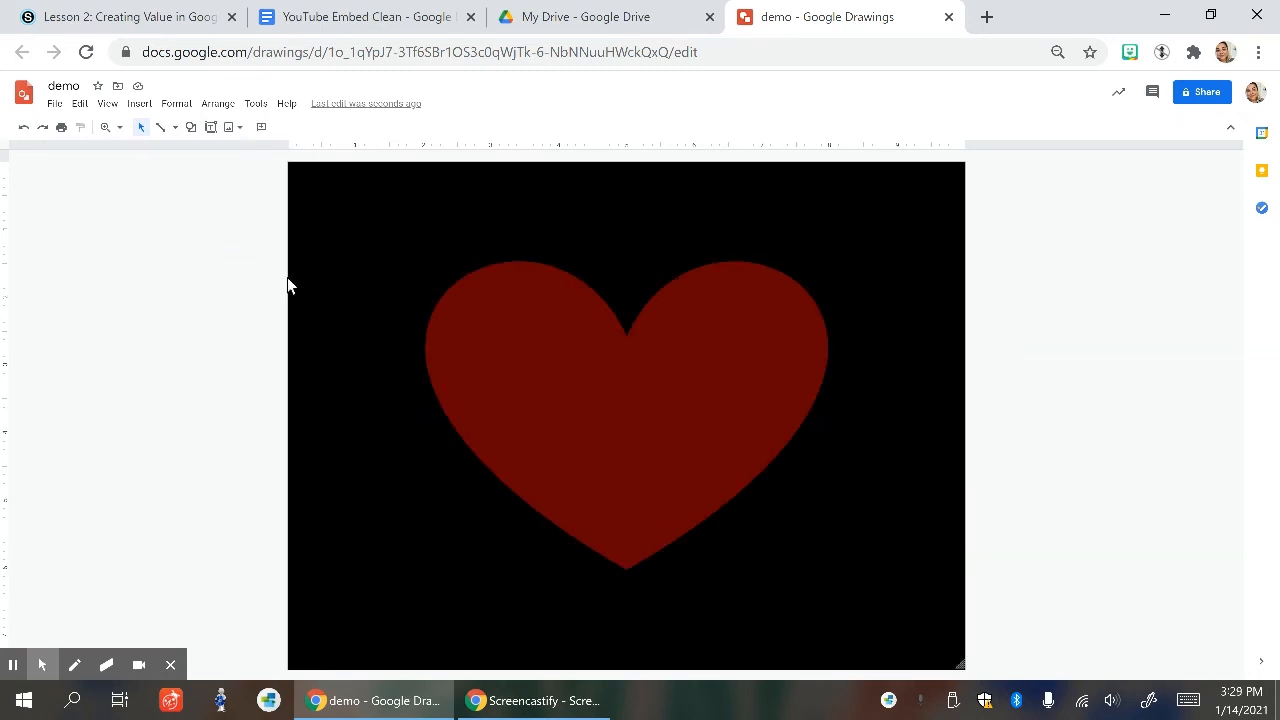
click(502, 333)
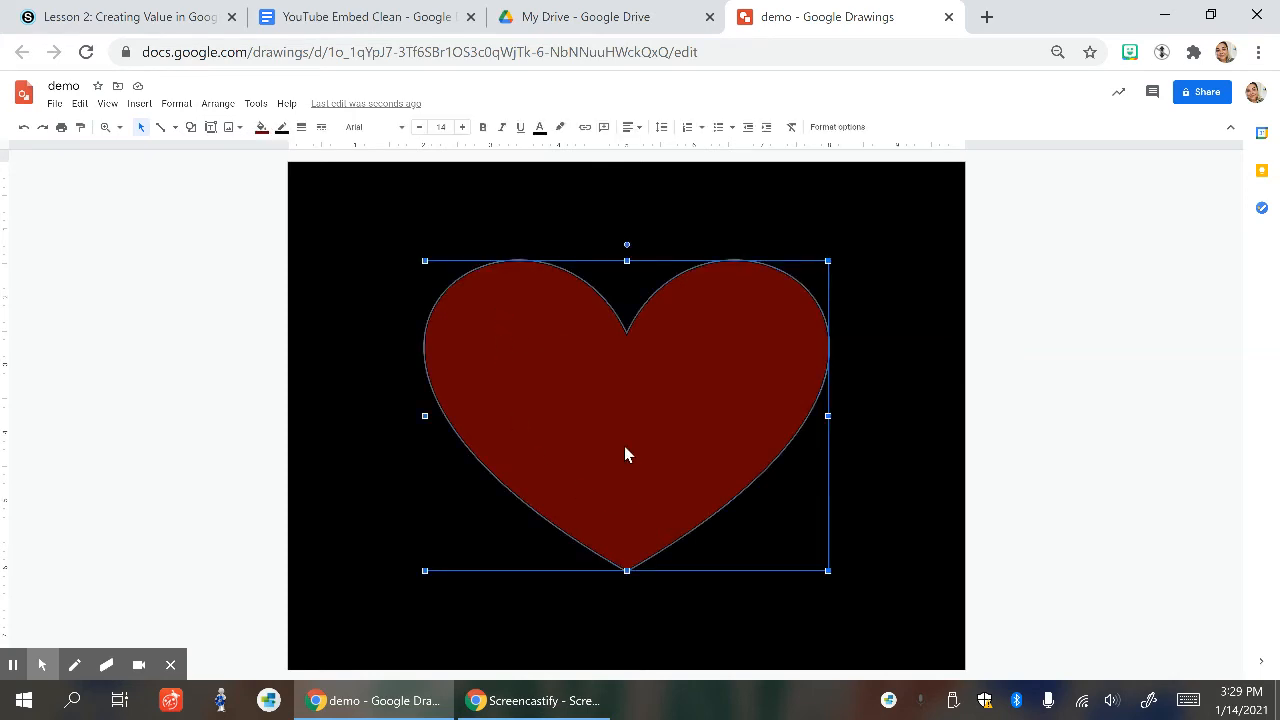
click(141, 354)
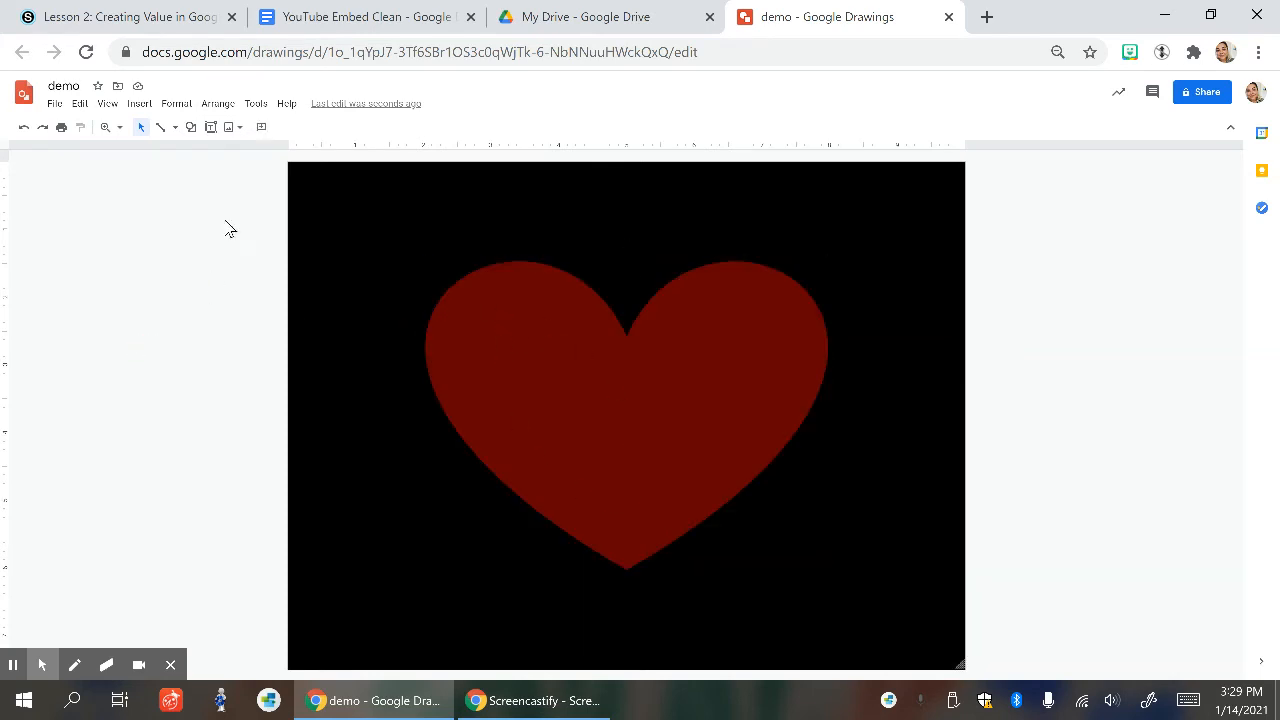
click(190, 129)
mouse_move(223, 151)
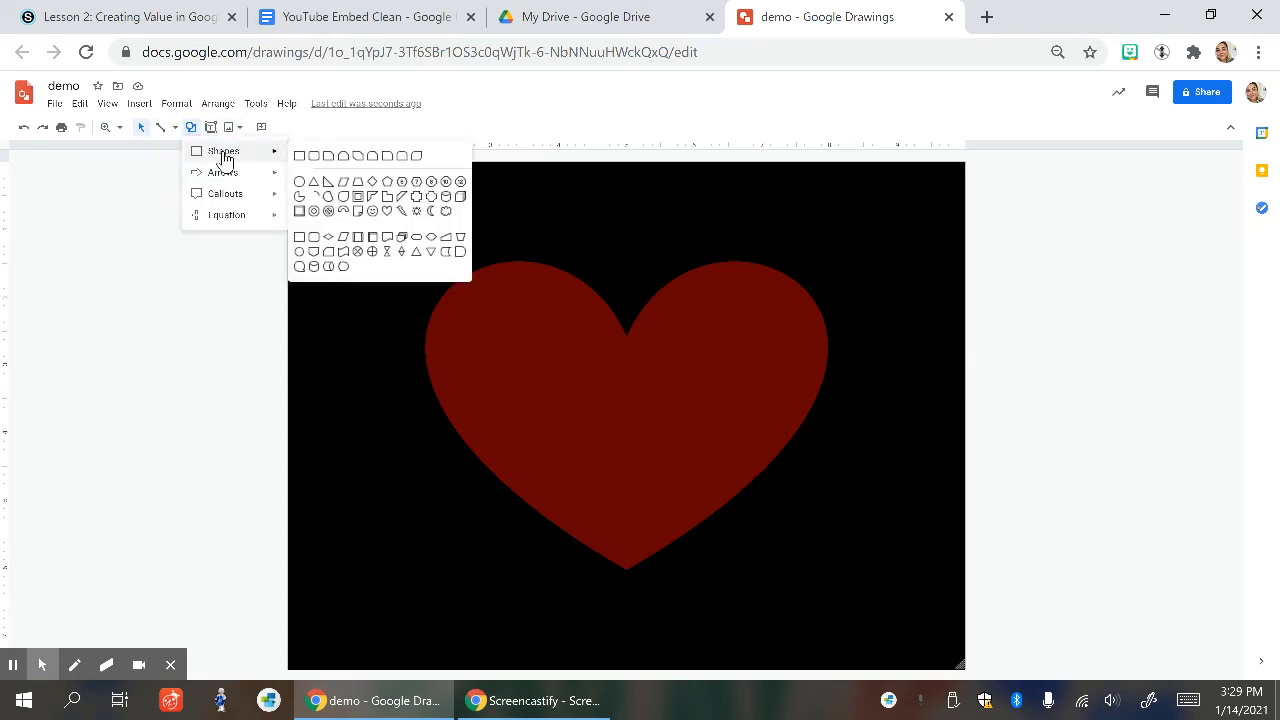
click(387, 211)
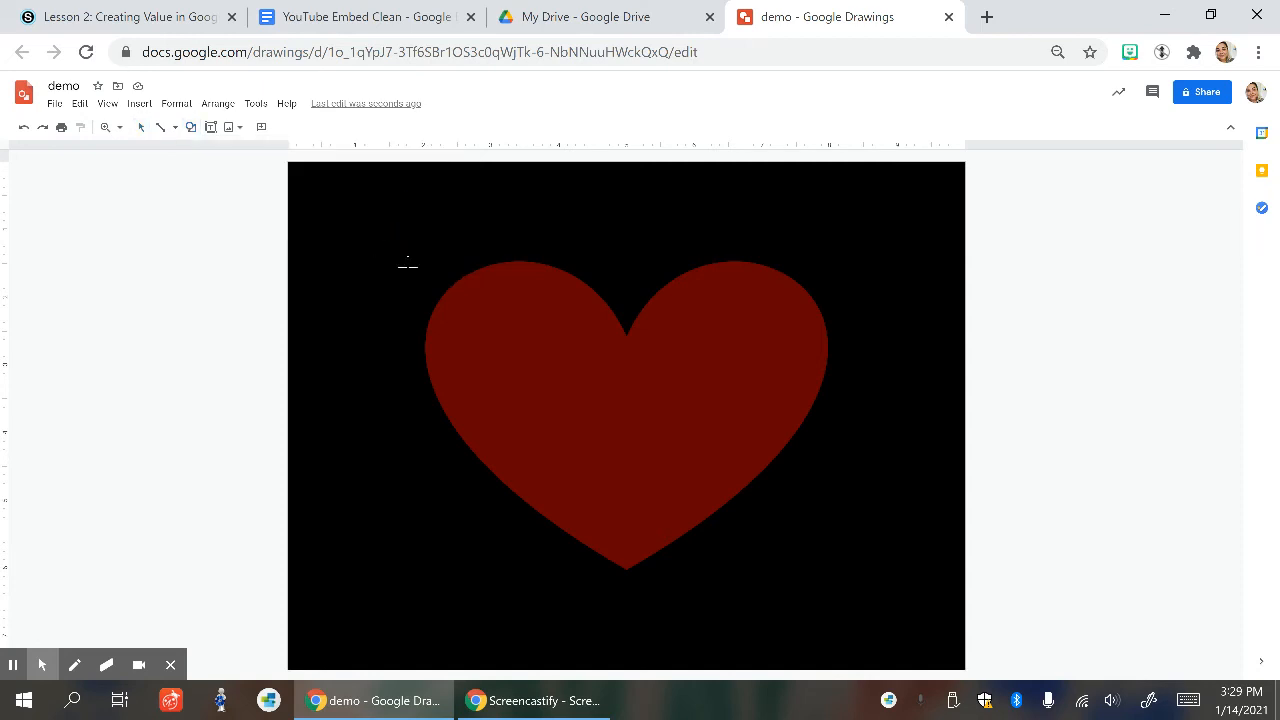
drag(483, 317, 770, 496)
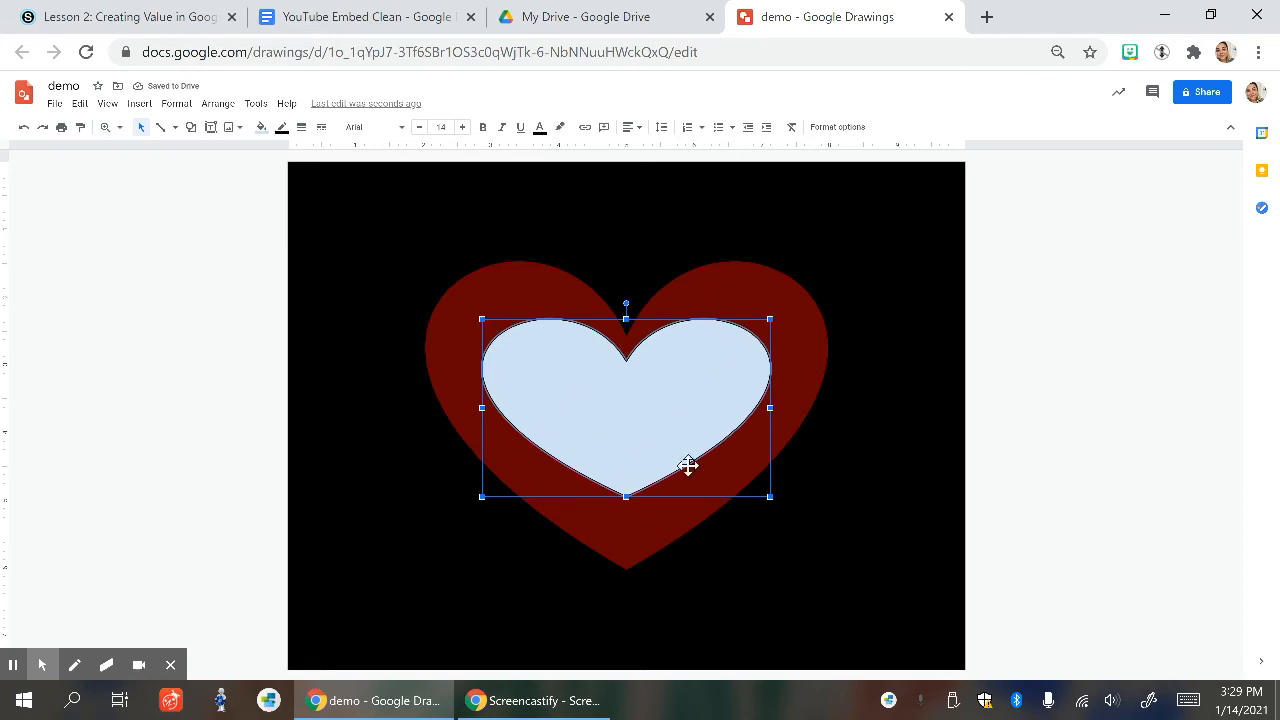
drag(626, 497, 628, 533)
drag(628, 460, 628, 446)
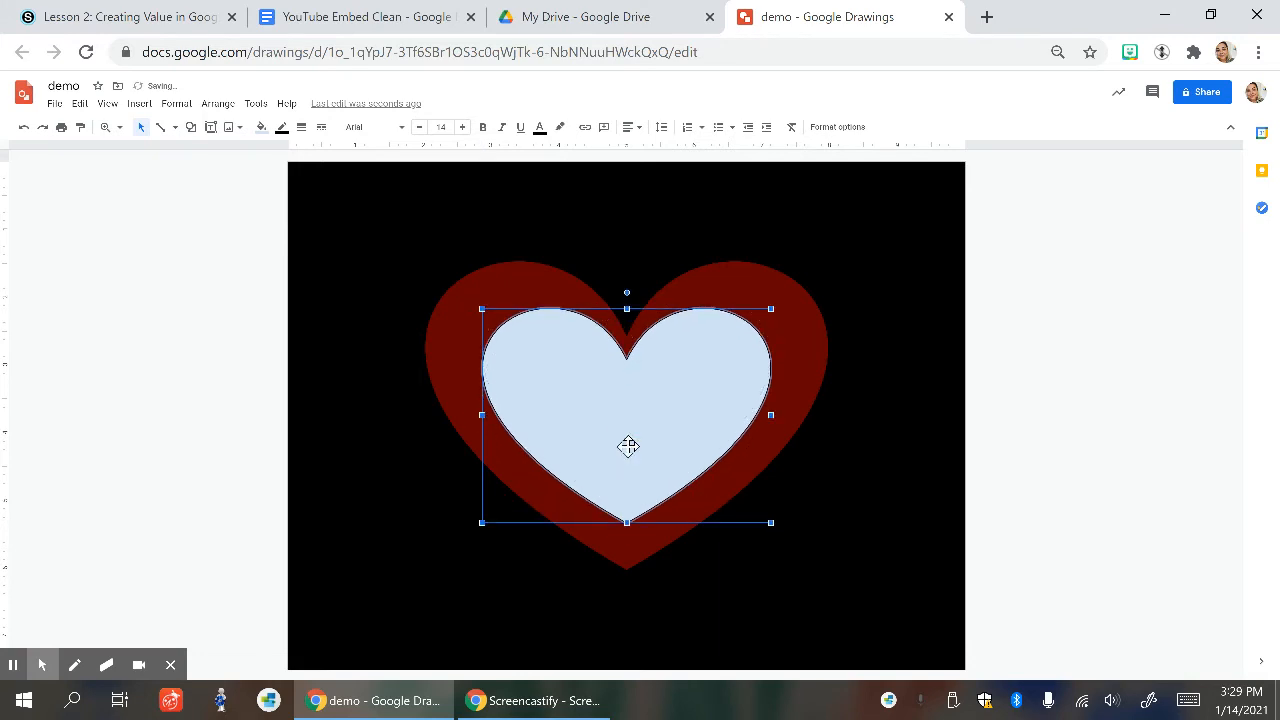
key(Delete)
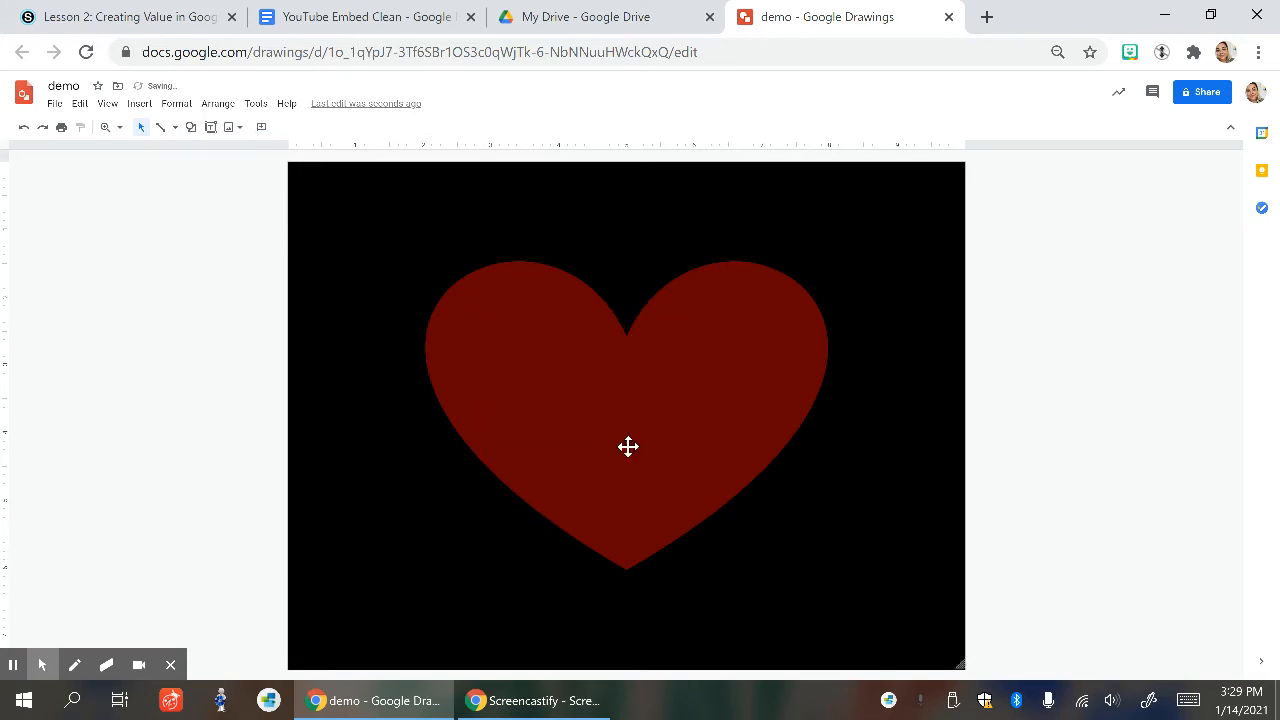
Step: Copy the dark red heart and paste a duplicate of it onto the canvas
click(546, 390)
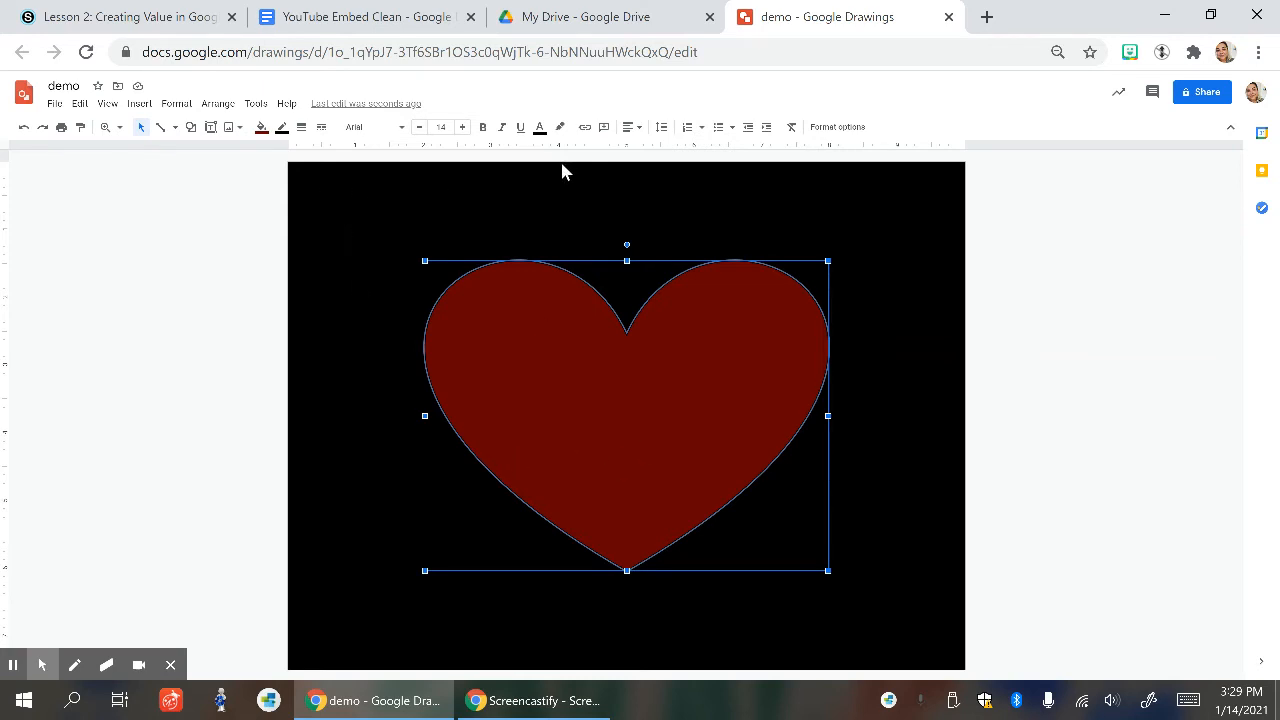
click(243, 314)
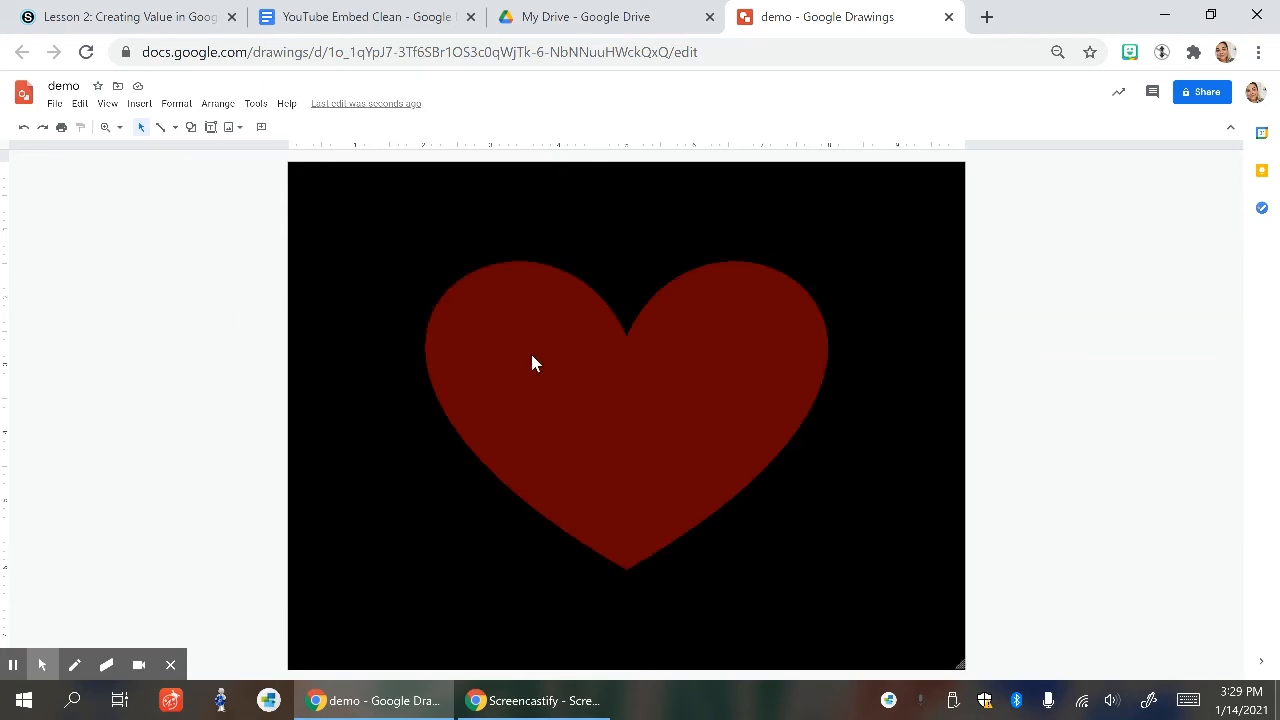
click(540, 364)
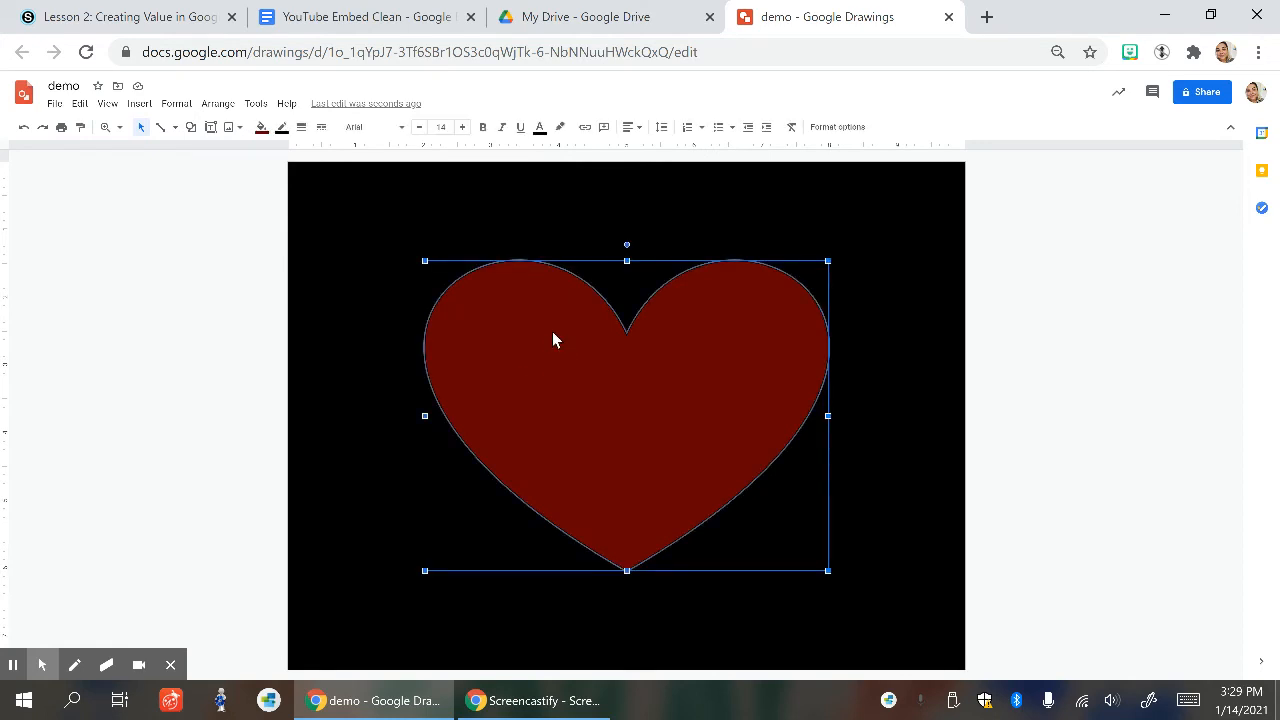
right_click(553, 335)
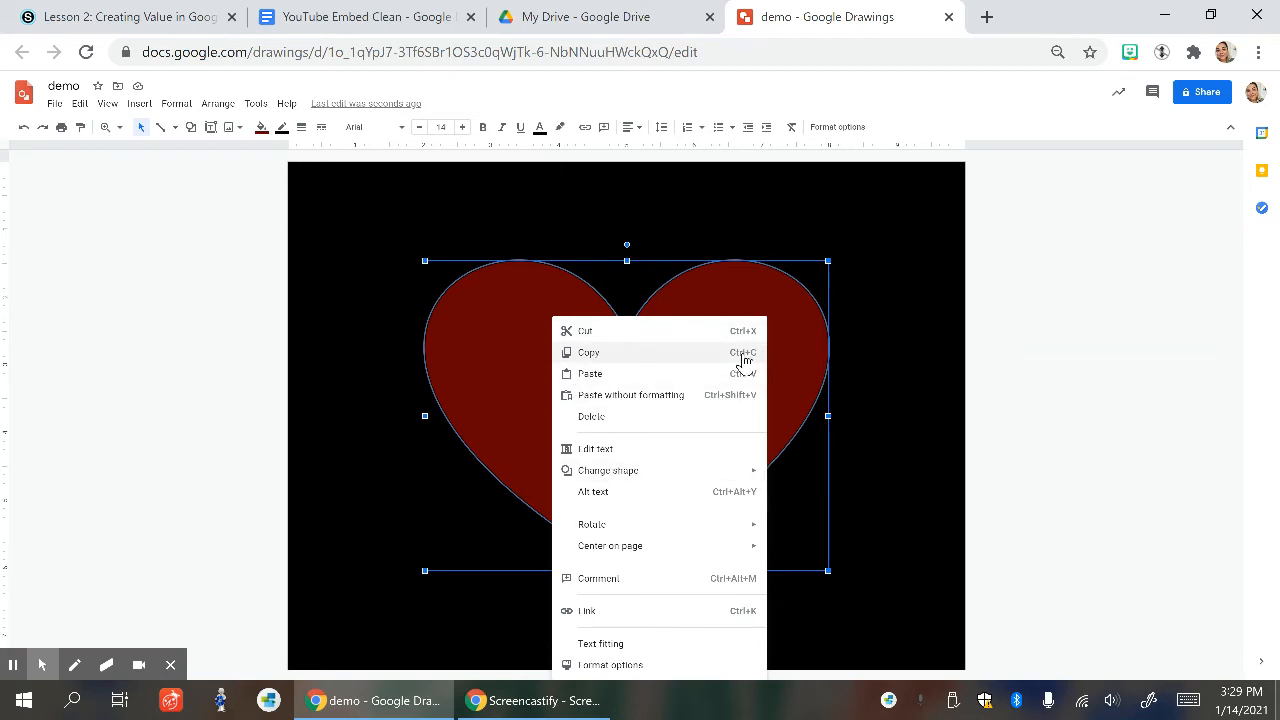
click(700, 362)
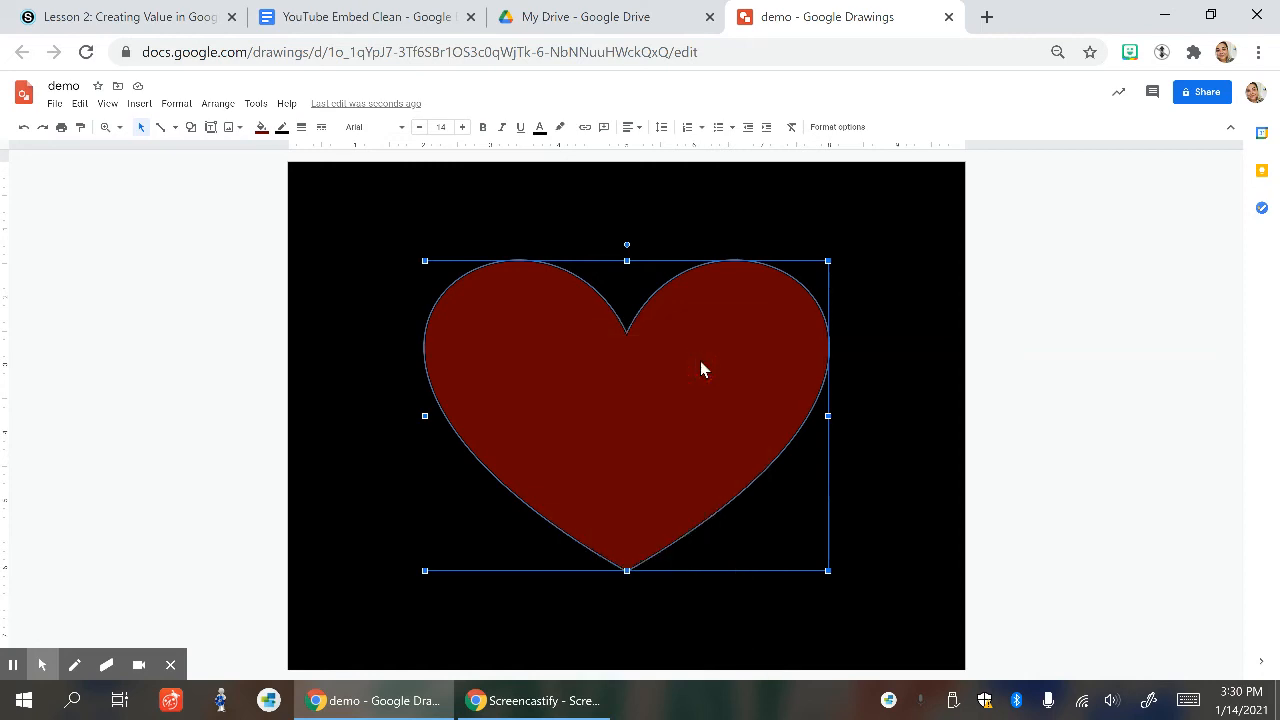
right_click(699, 362)
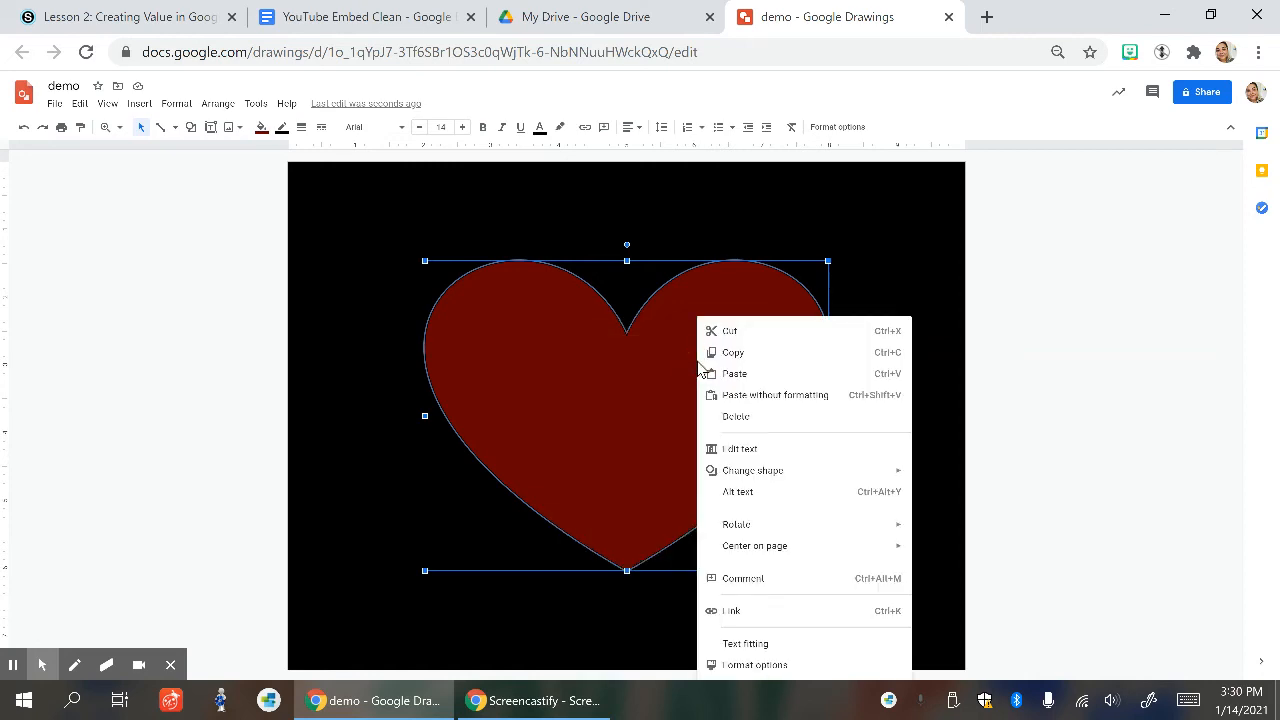
click(884, 376)
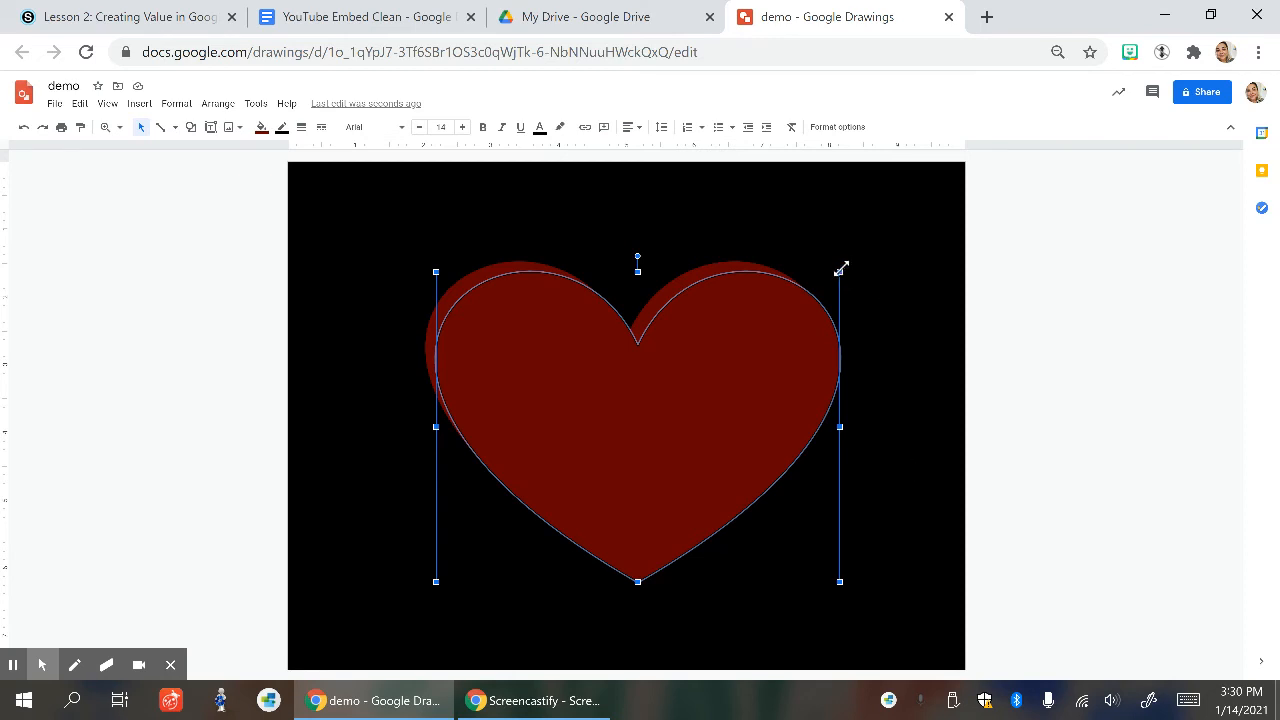
drag(841, 272, 788, 335)
drag(689, 403, 703, 369)
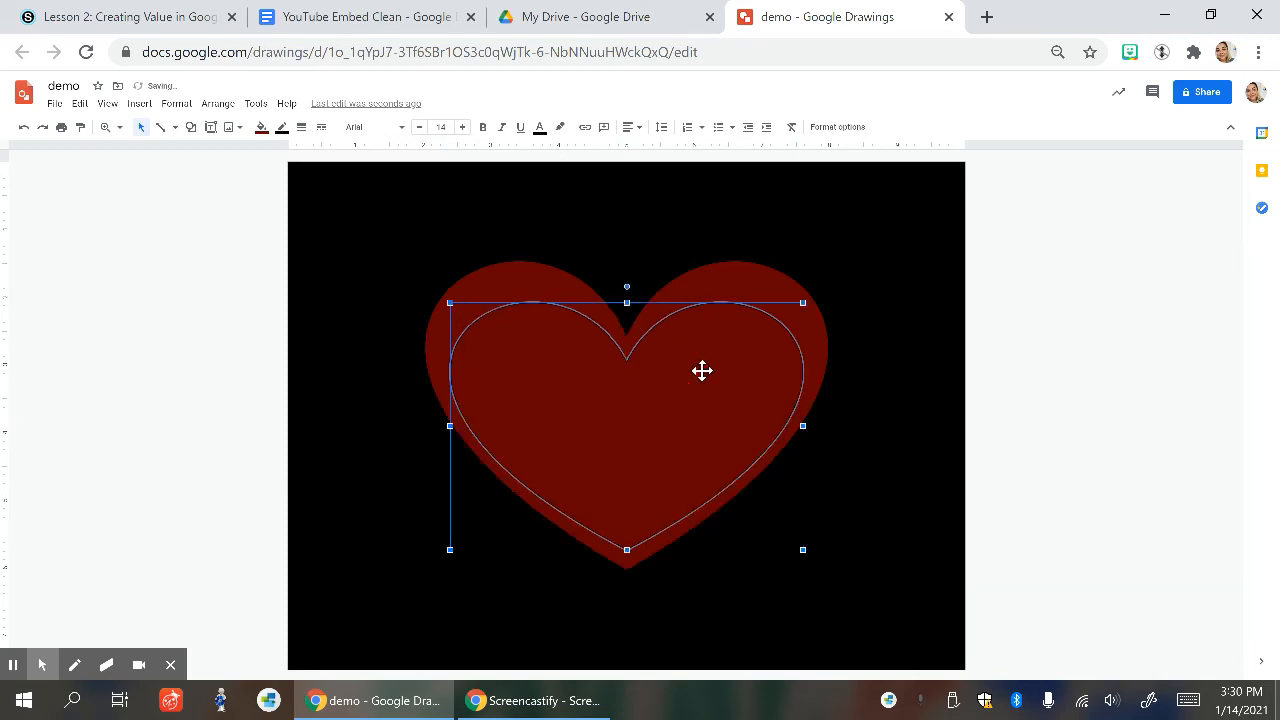
click(801, 557)
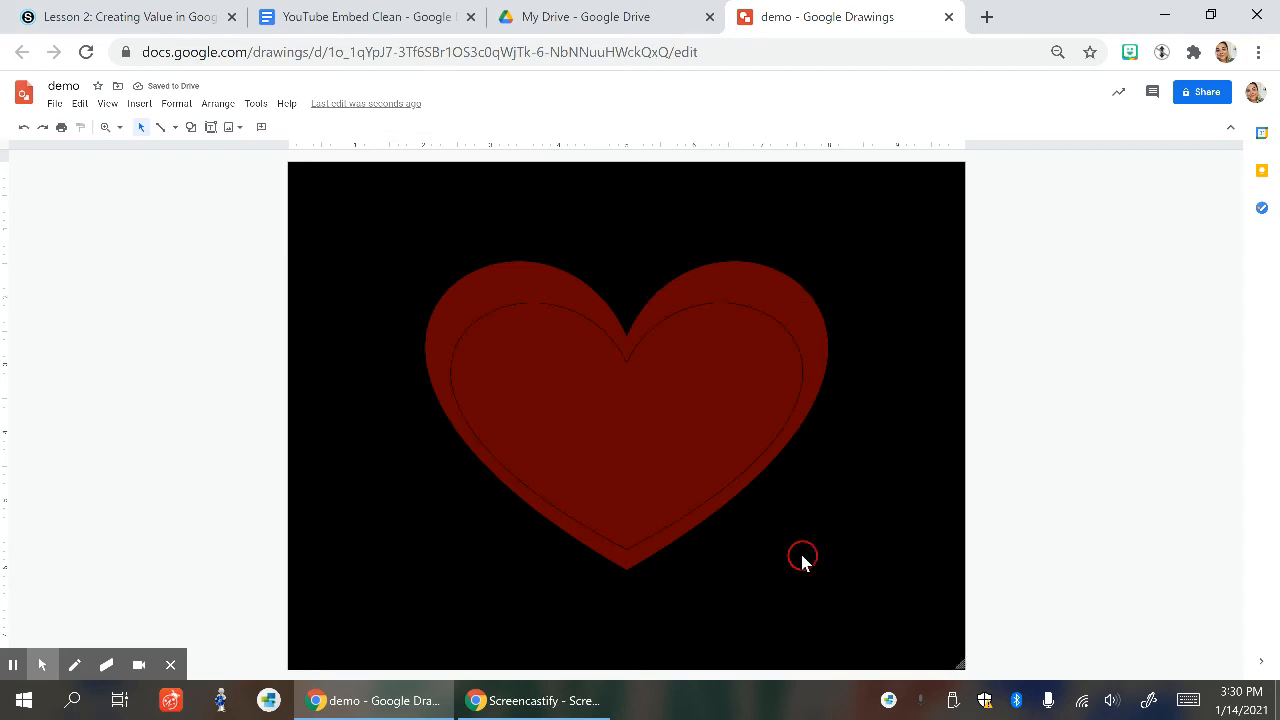
click(702, 445)
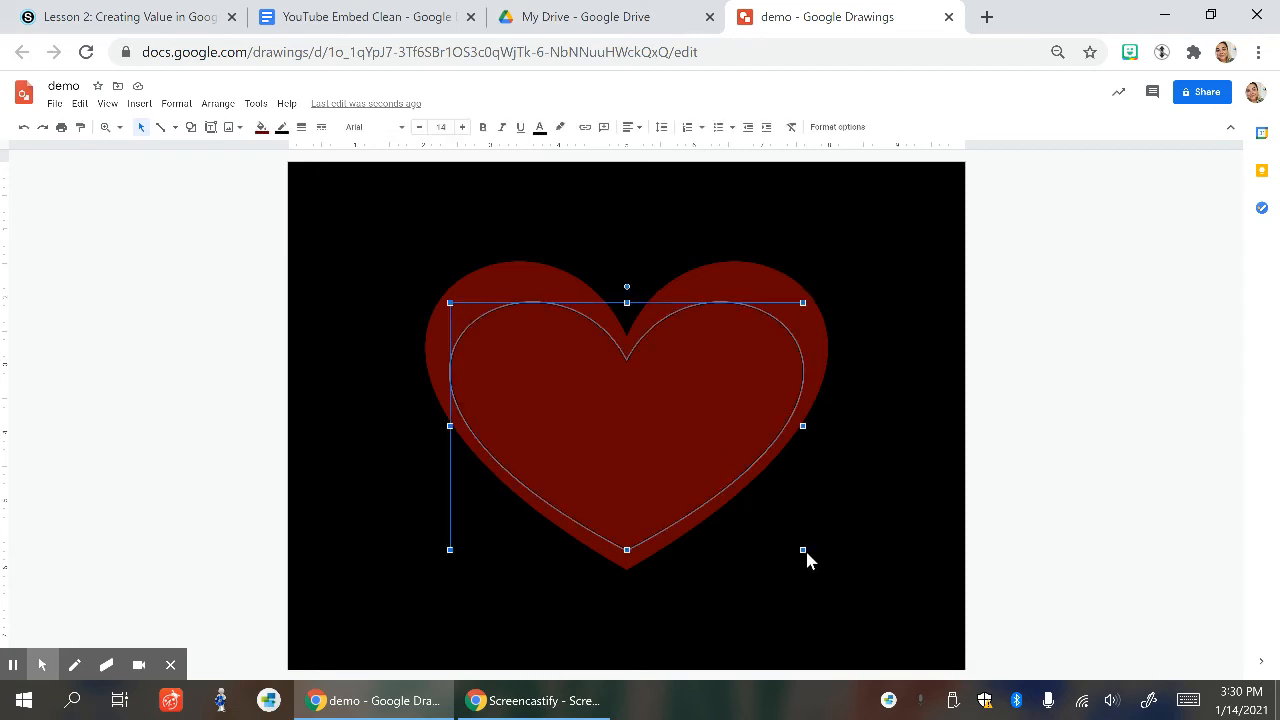
drag(802, 547, 808, 545)
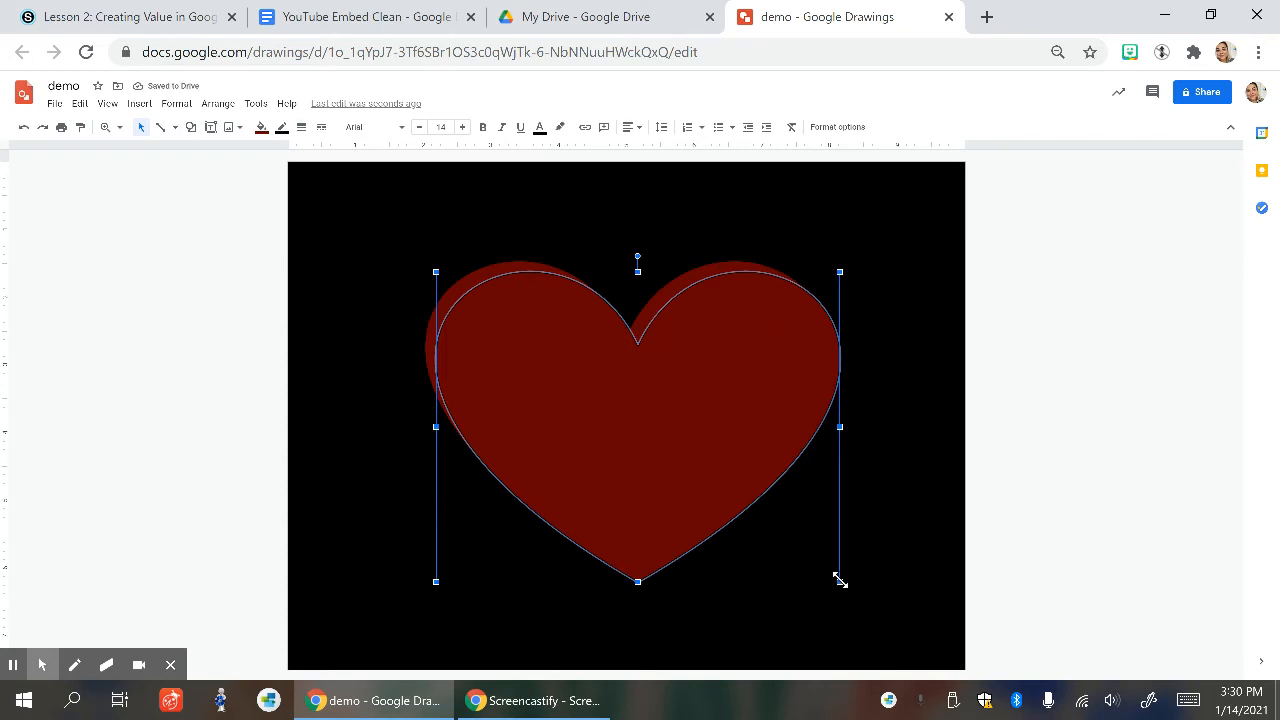
Step: Shrink the pasted heart from its corner to slightly smaller than the original and centre it inside the original
drag(821, 563, 760, 520)
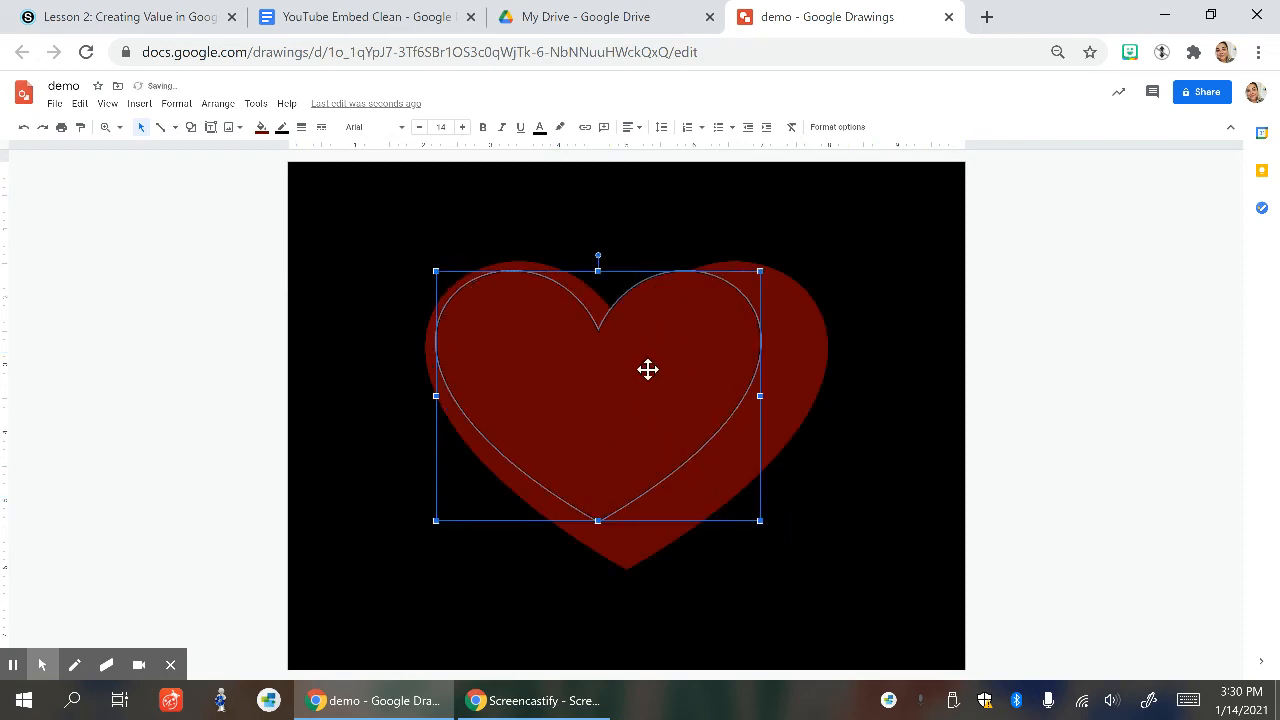
mouse_move(678, 392)
mouse_down()
mouse_move(655, 382)
mouse_move(667, 372)
mouse_move(669, 386)
mouse_up()
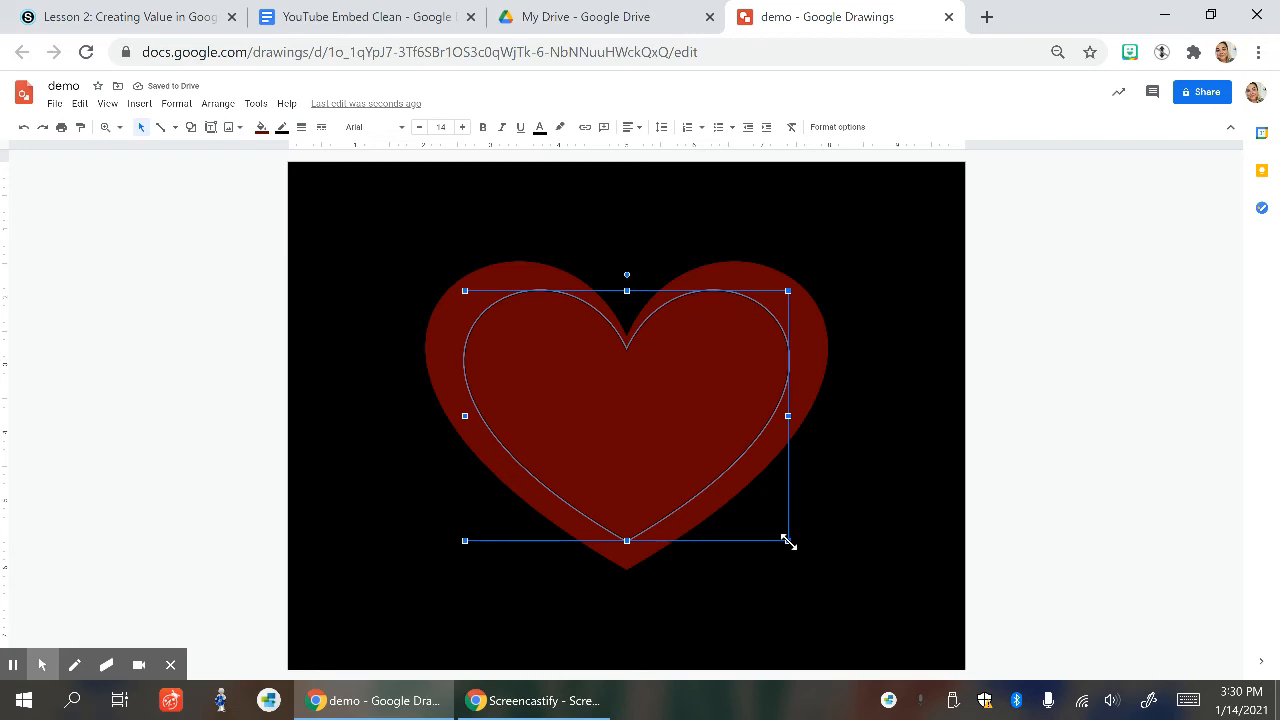
drag(788, 541, 818, 563)
click(708, 402)
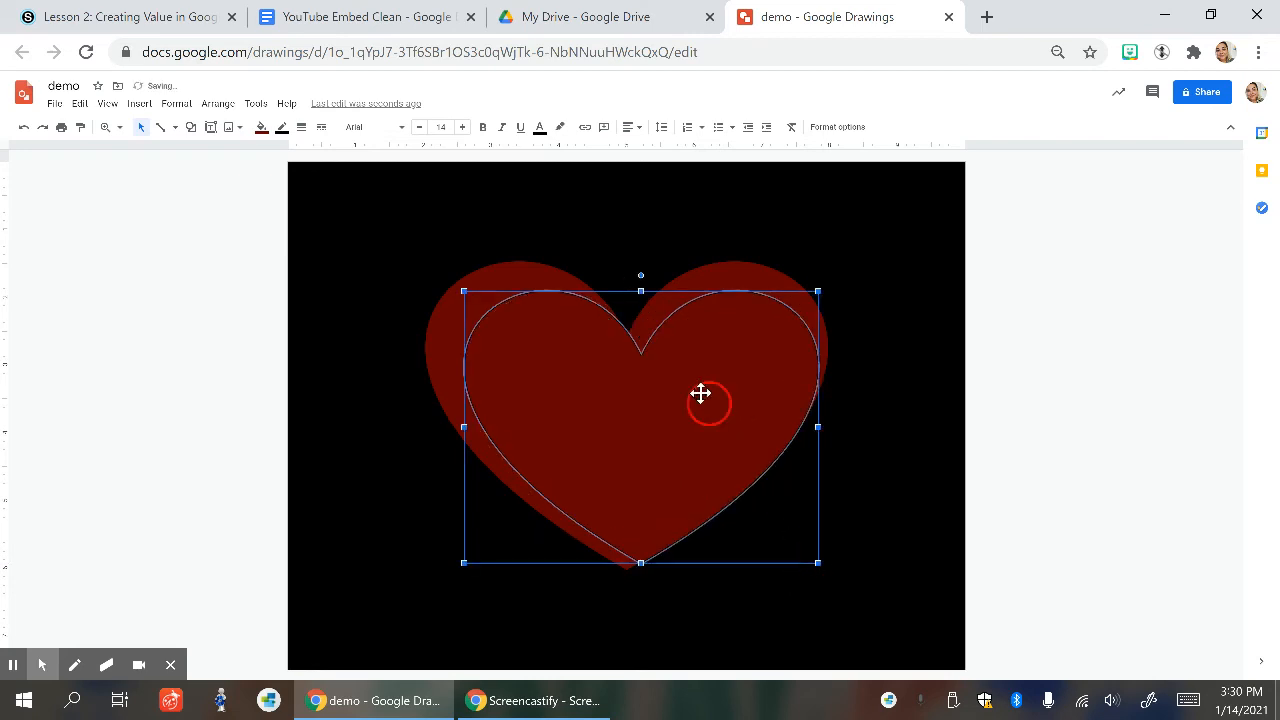
drag(700, 393, 694, 389)
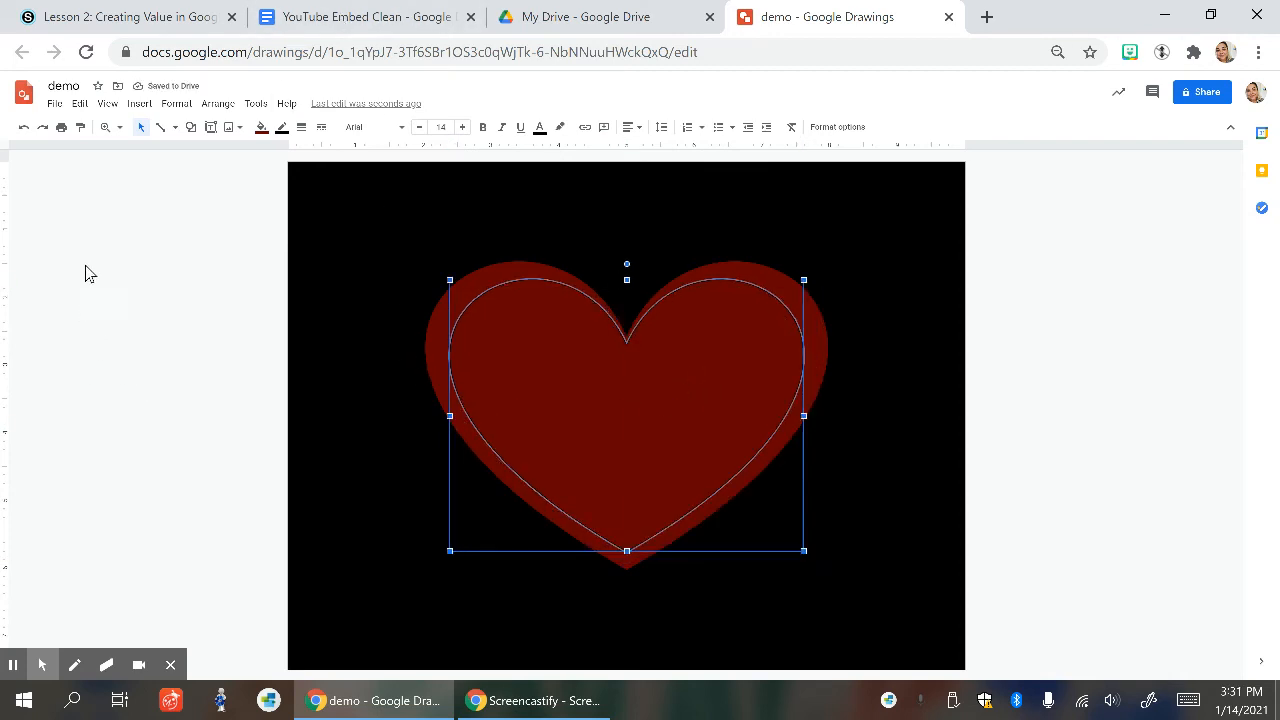
Step: Fill the inner heart with the second-darkest solid shade of red and make its outline transparent
click(261, 128)
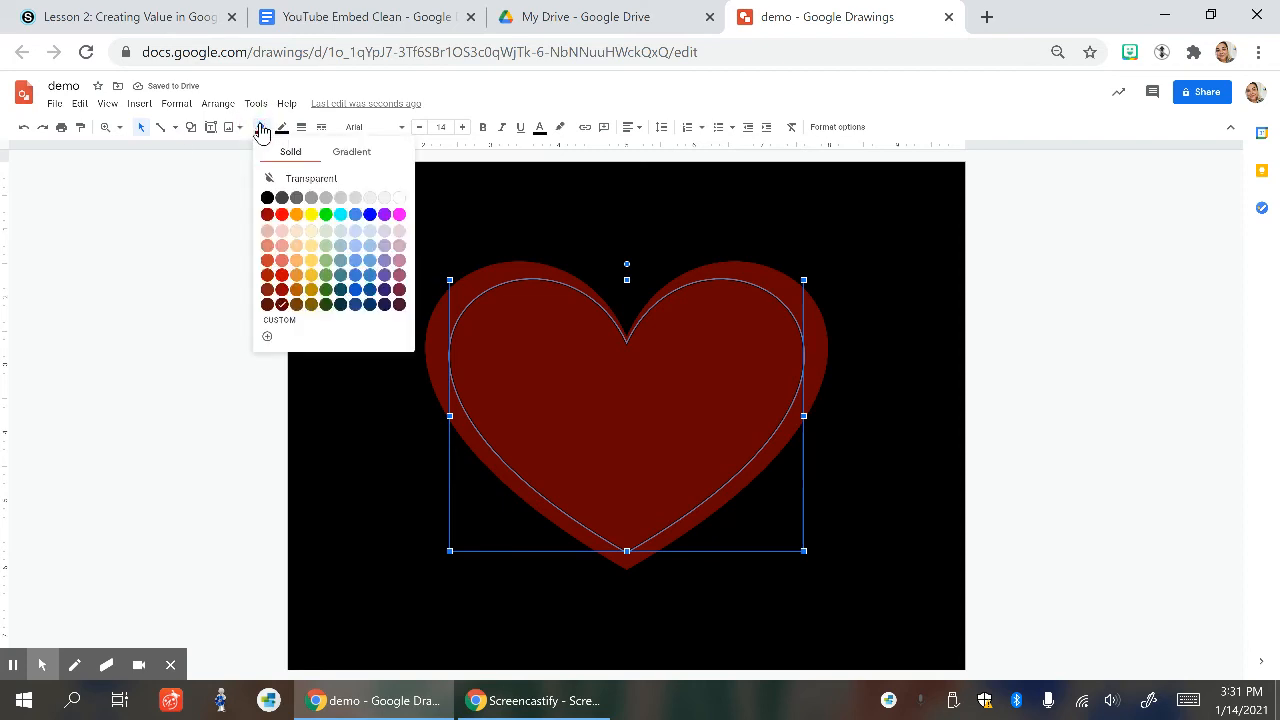
click(284, 291)
click(232, 289)
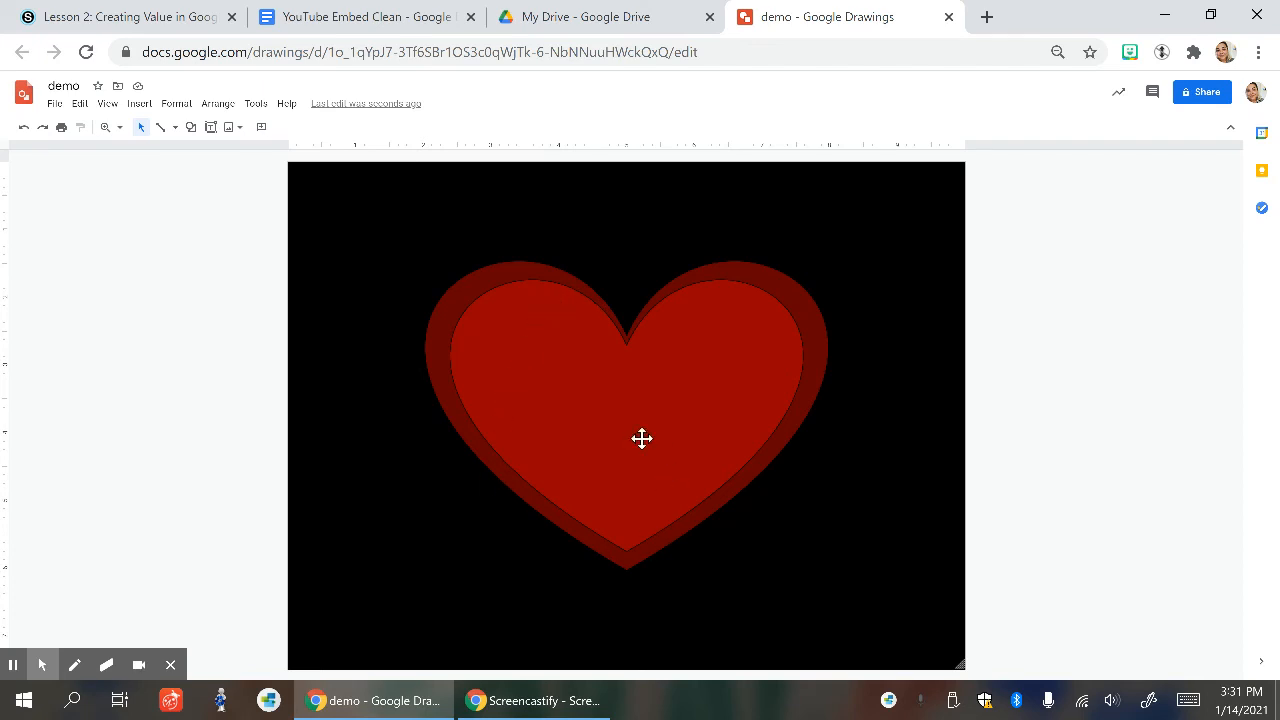
click(605, 427)
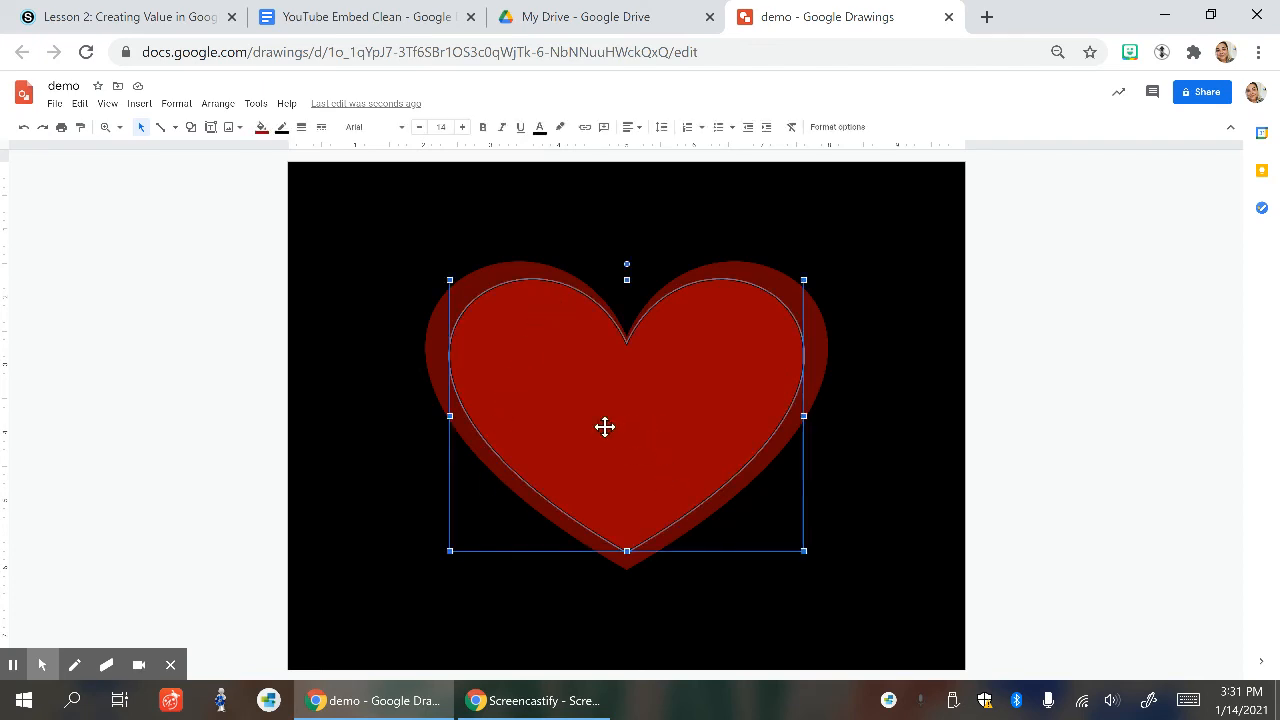
click(283, 128)
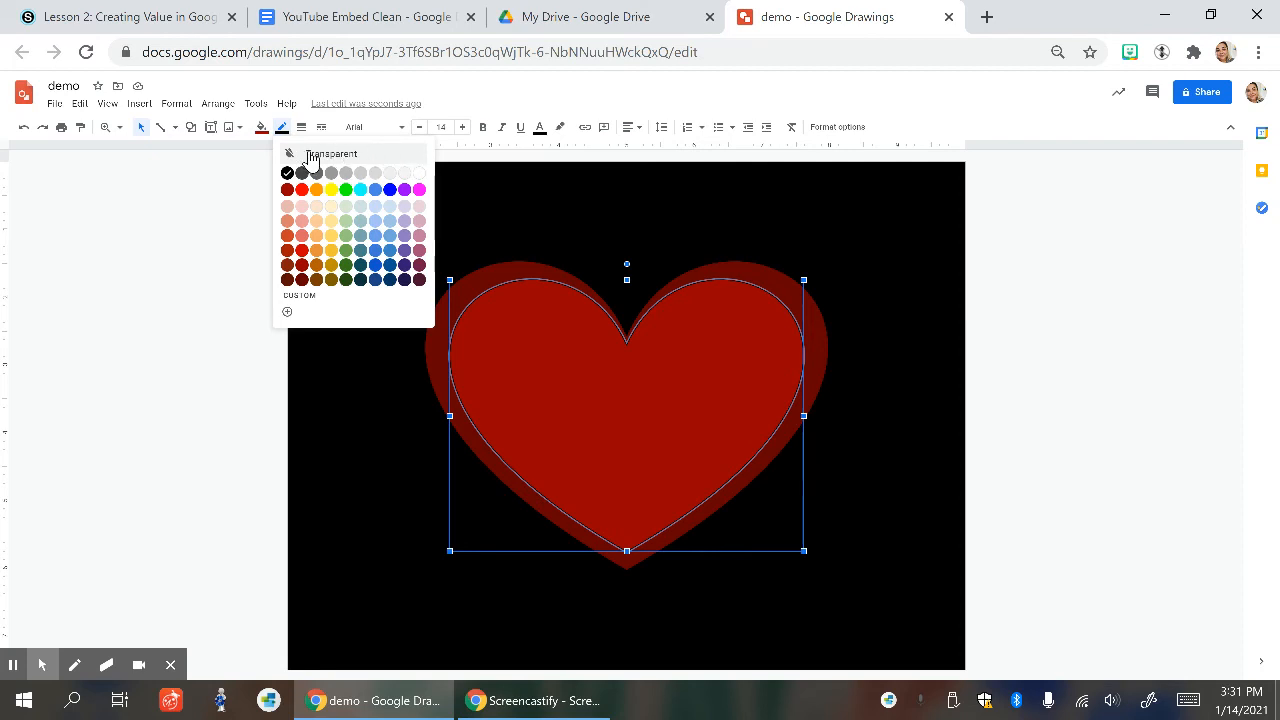
click(308, 154)
click(152, 245)
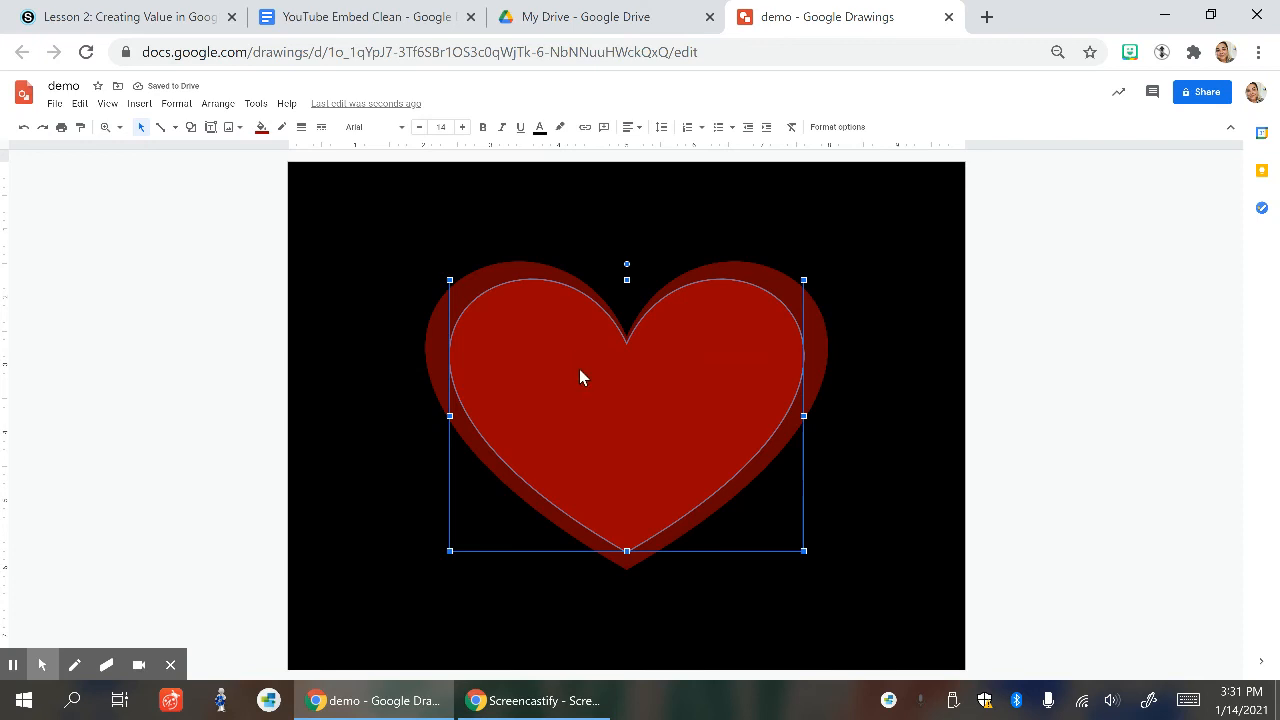
Step: Add a smaller, centred duplicate of the inner heart and fill it with a solid red one shade lighter
key(ctrl+d)
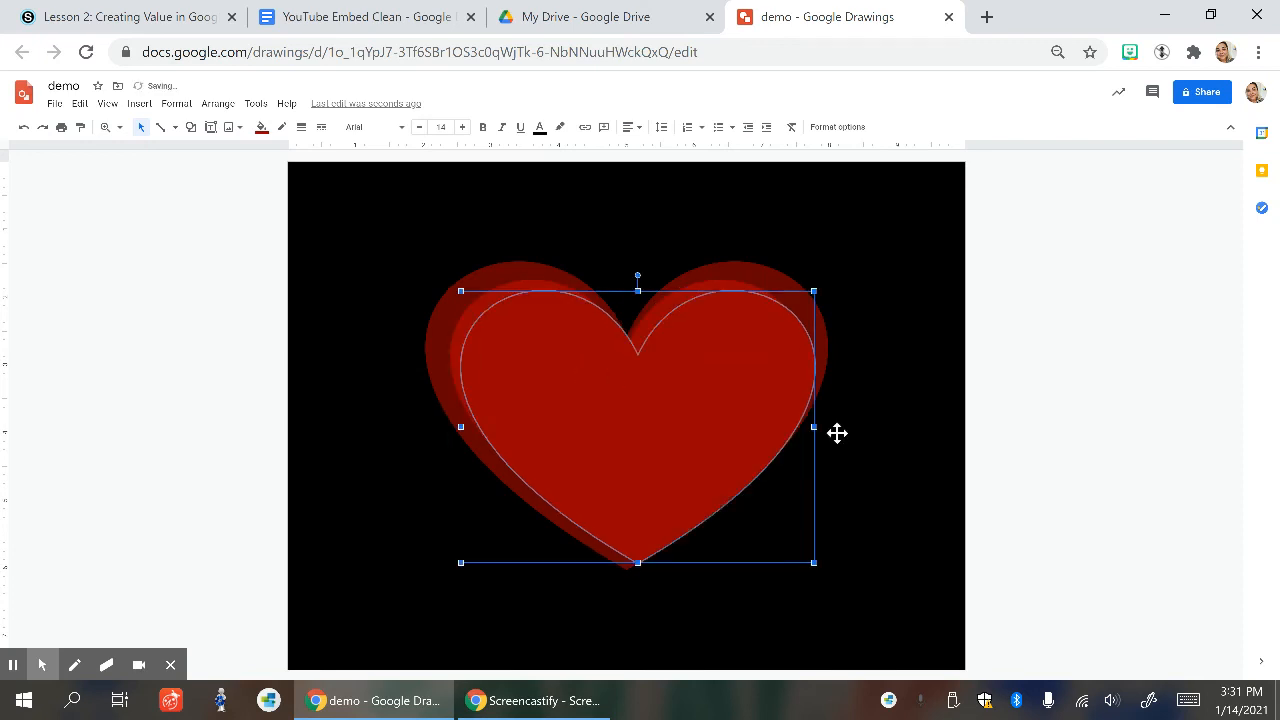
drag(813, 562, 732, 484)
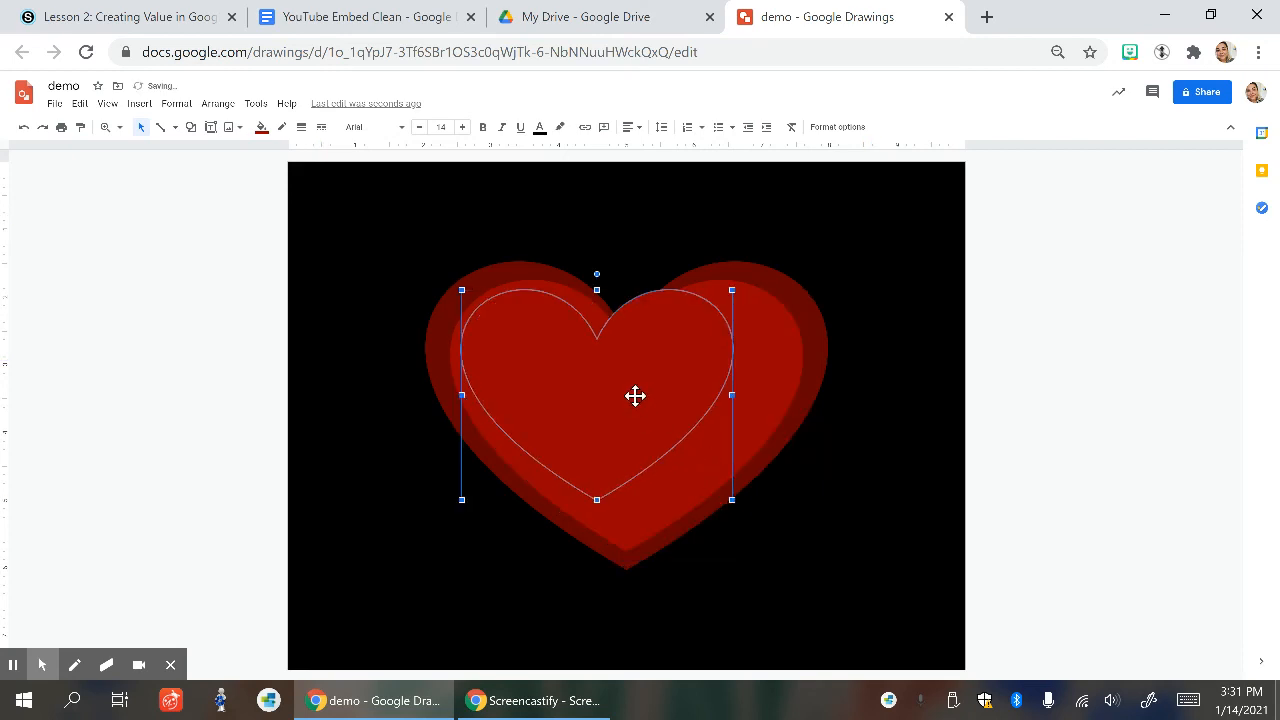
drag(634, 394, 666, 414)
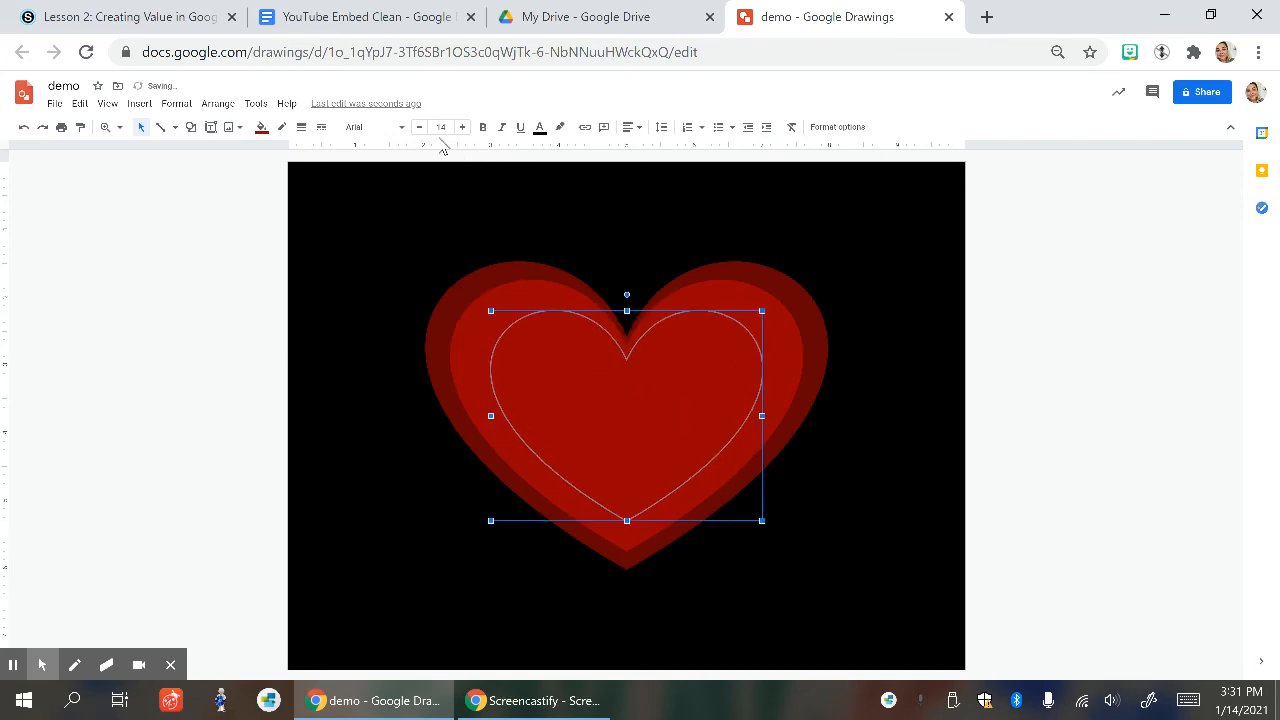
click(264, 128)
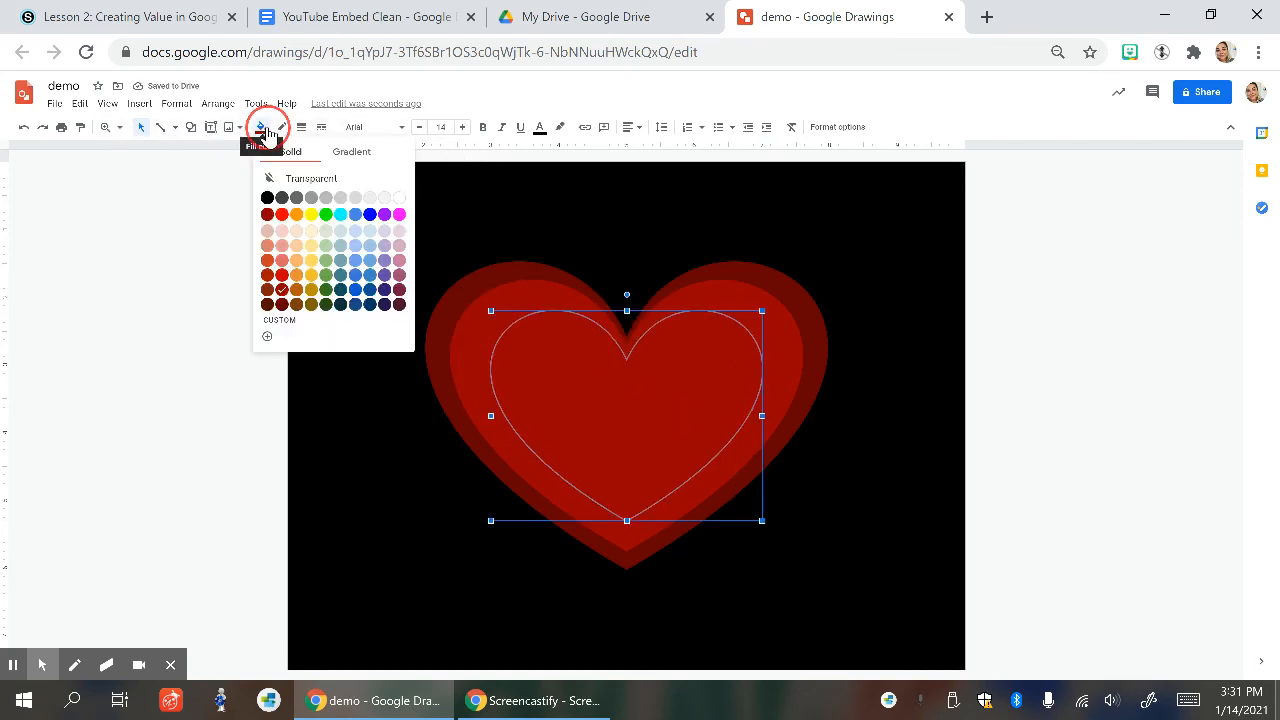
click(281, 276)
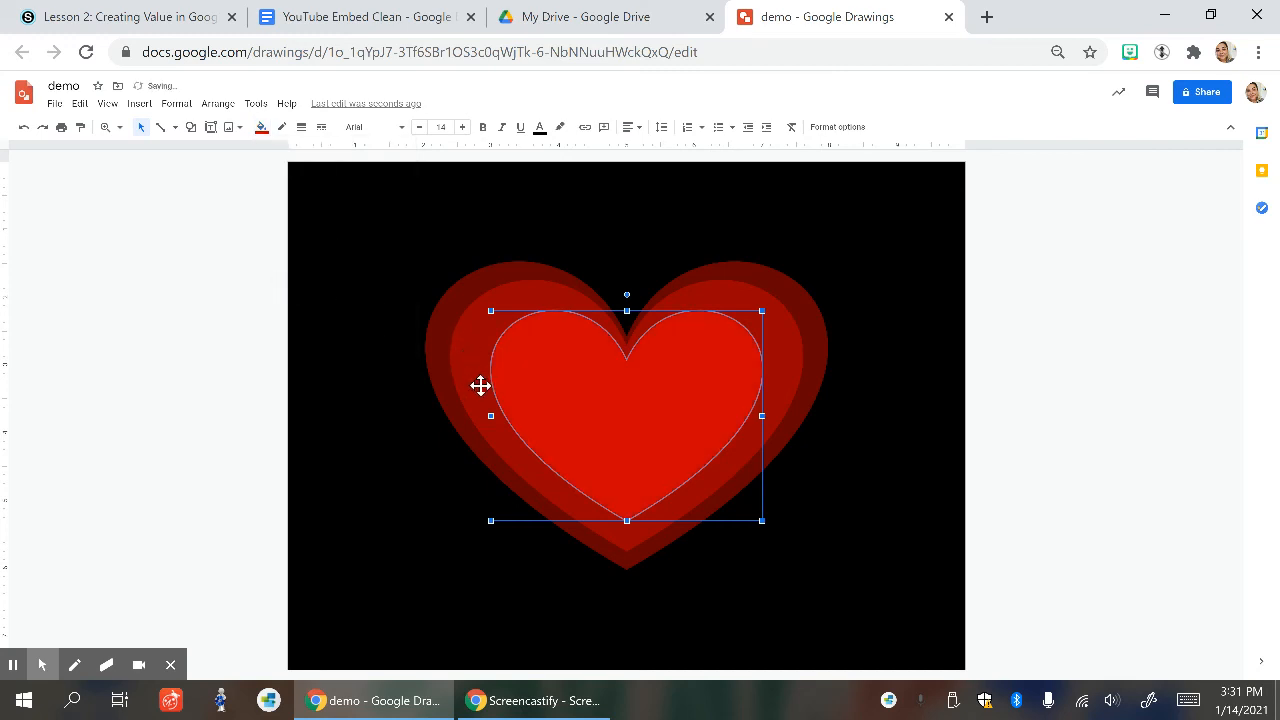
Step: Duplicate the brightest innermost heart, shrink the copy and centre it inside the other hearts
drag(480, 385, 491, 396)
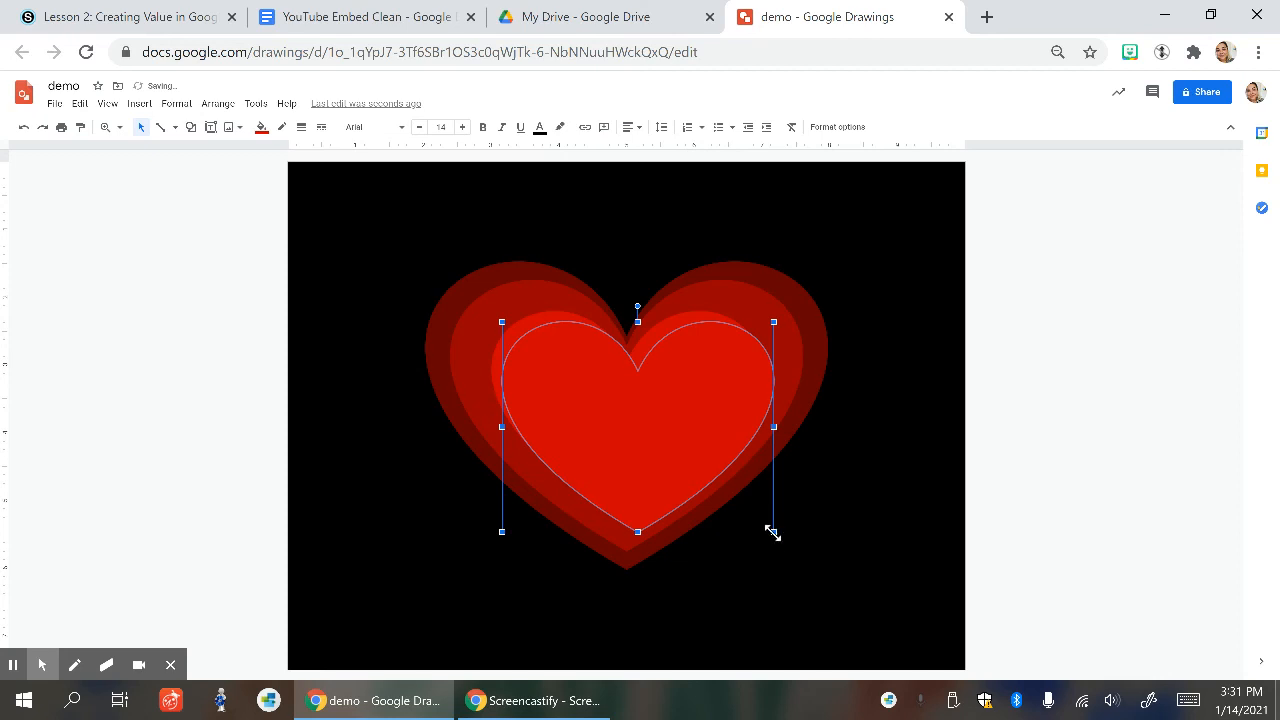
drag(773, 532, 711, 484)
click(632, 396)
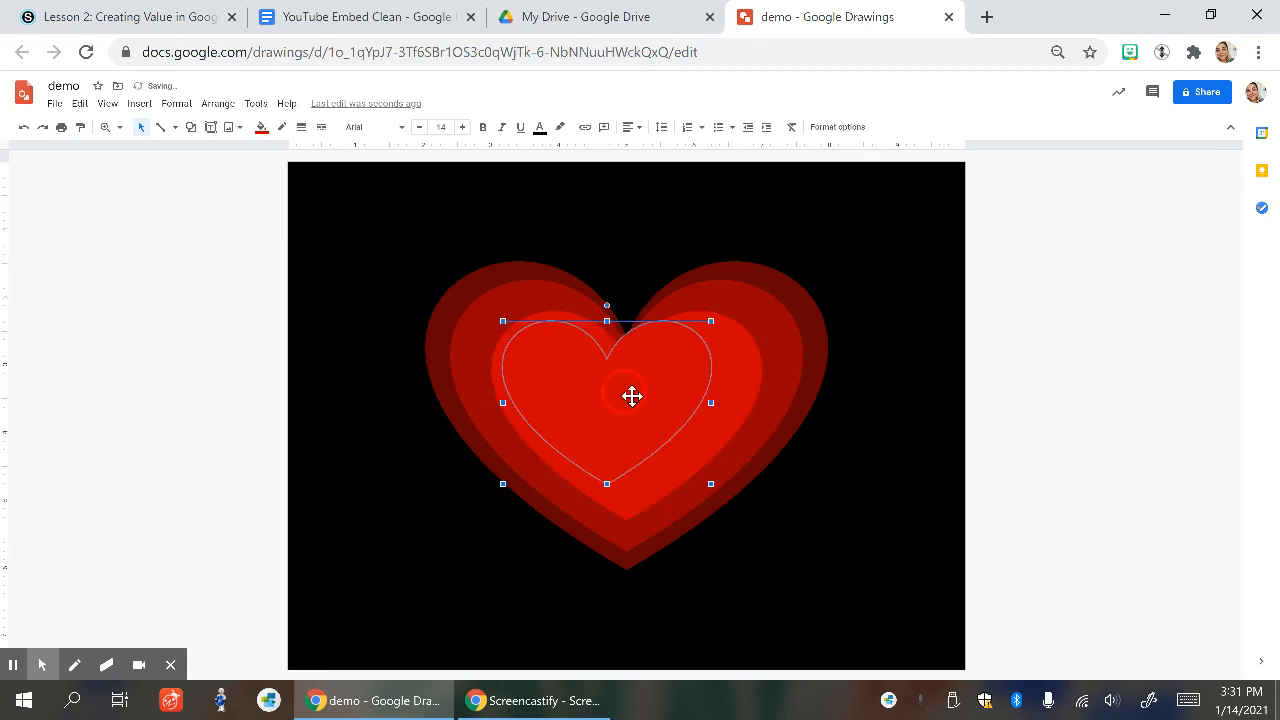
drag(632, 396, 642, 403)
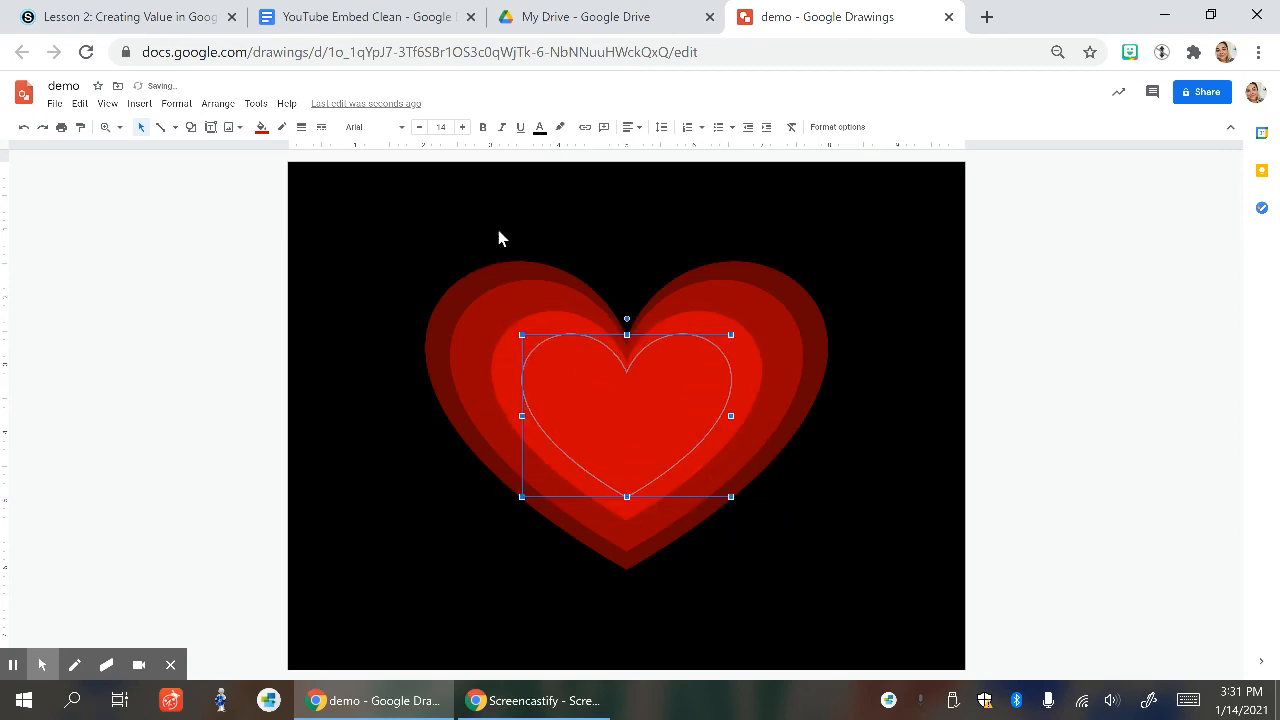
Step: Fill the innermost heart one solid red shade lighter and add a smaller, centred duplicate filled with the next lighter shade
click(261, 127)
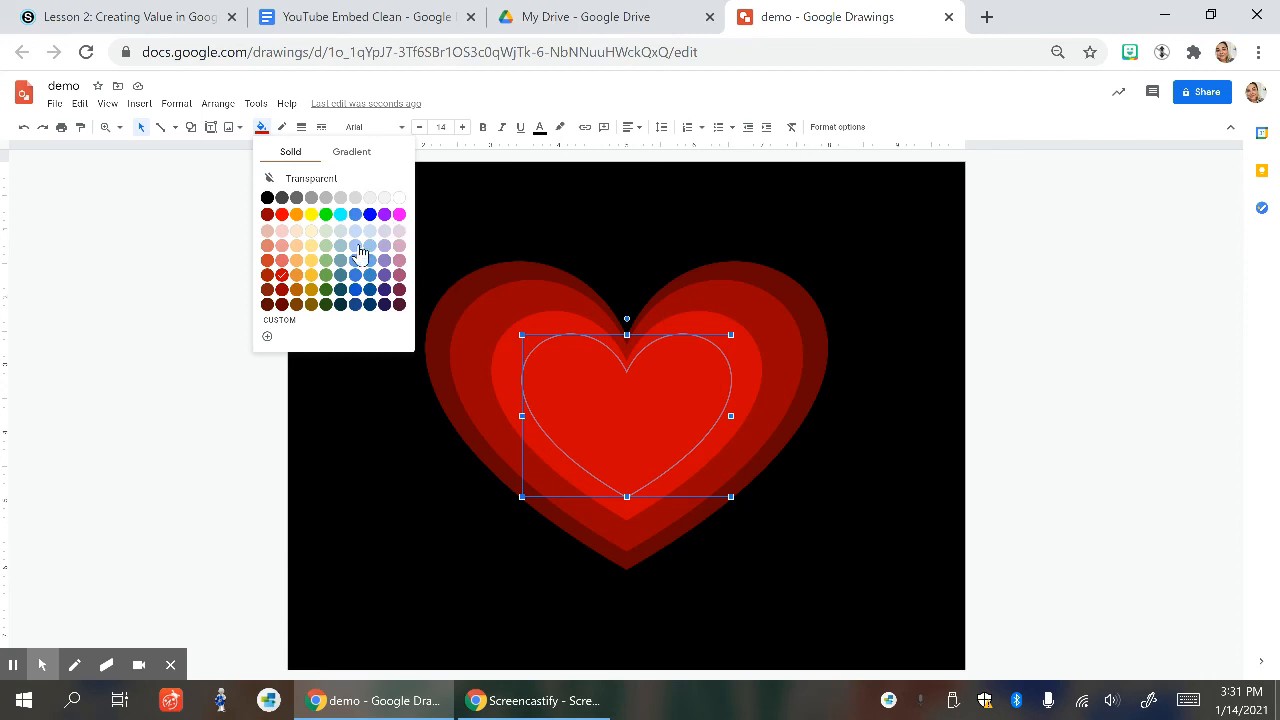
click(282, 262)
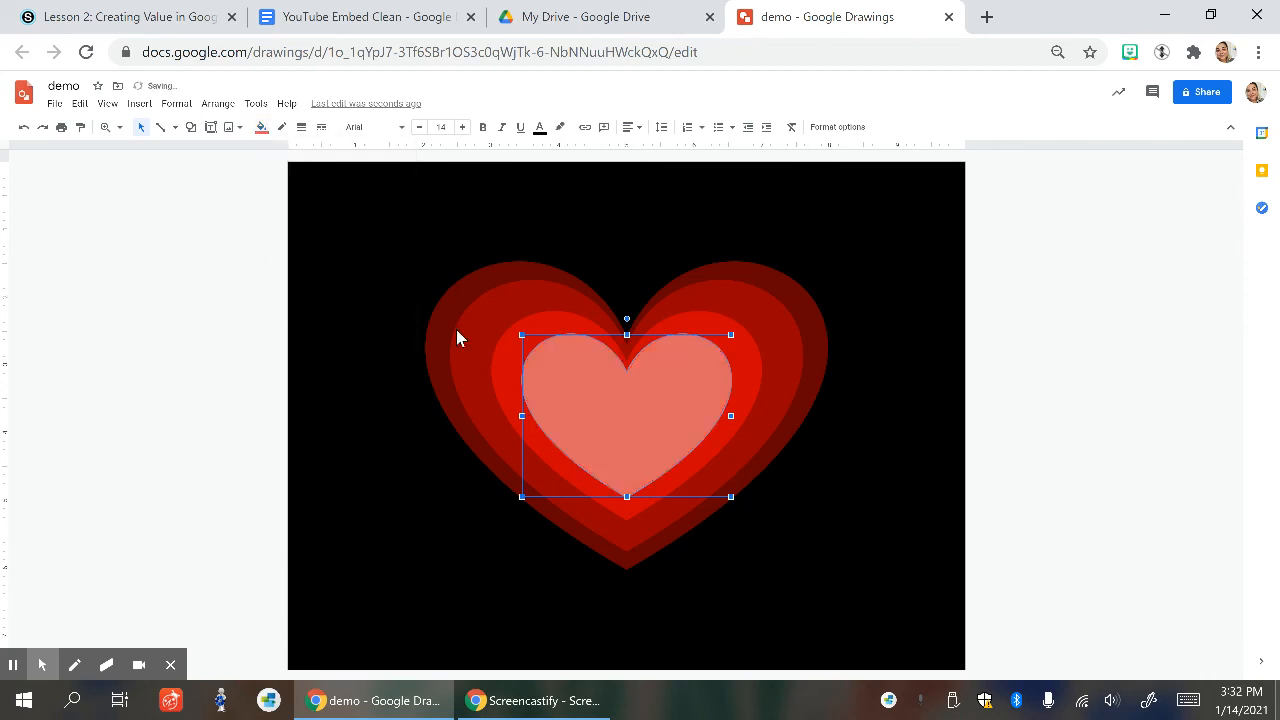
key(ctrl+d)
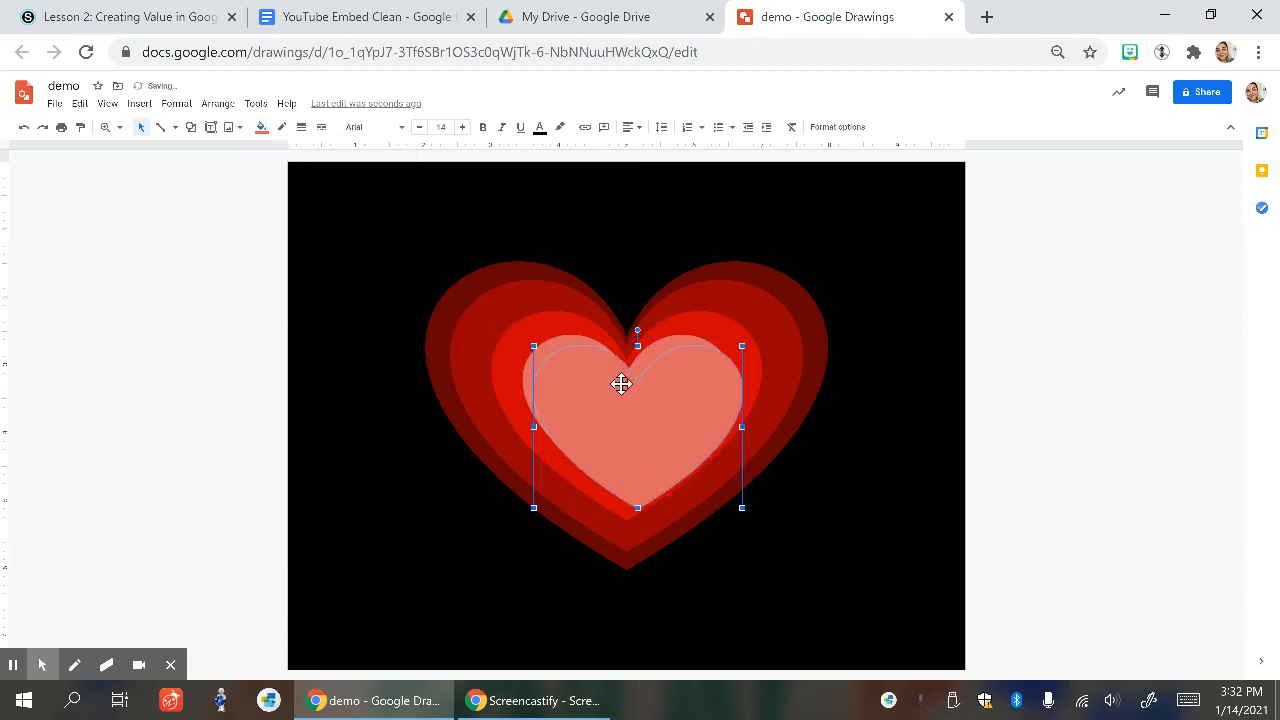
drag(739, 508, 700, 475)
mouse_move(631, 403)
mouse_down()
mouse_move(649, 409)
mouse_move(638, 423)
mouse_move(640, 403)
mouse_move(629, 406)
mouse_move(648, 415)
mouse_up()
click(265, 128)
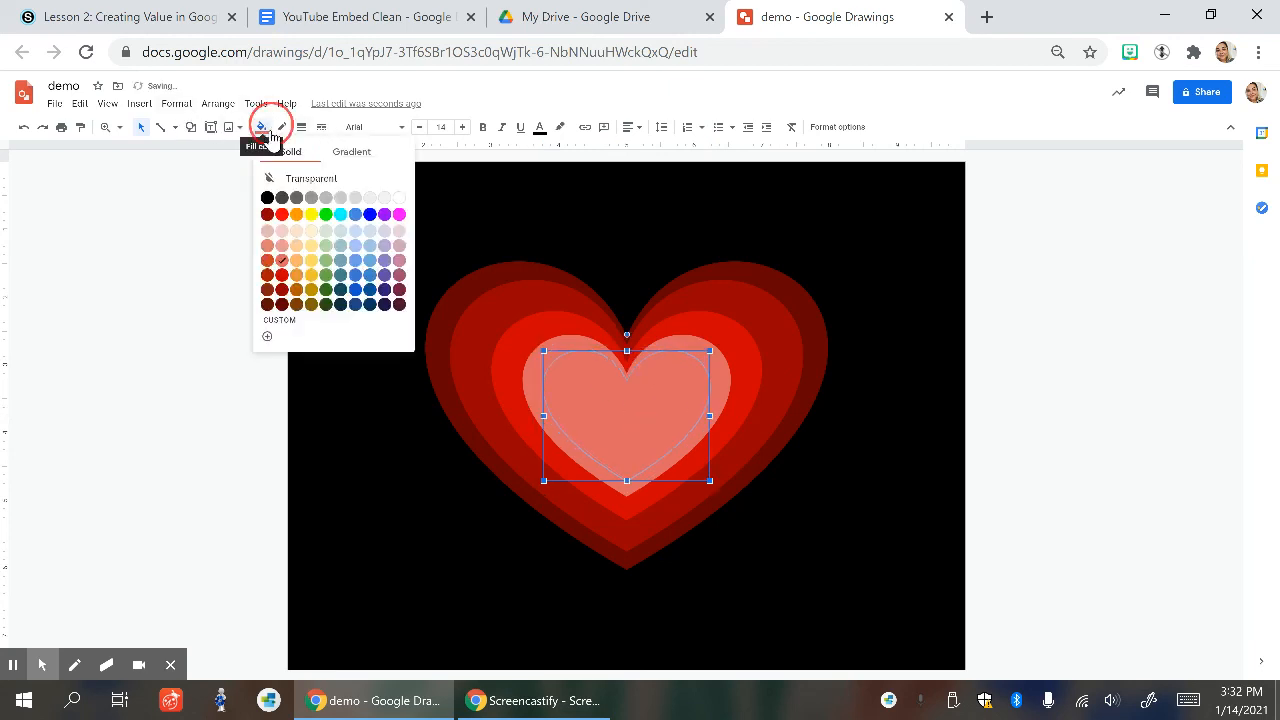
click(282, 247)
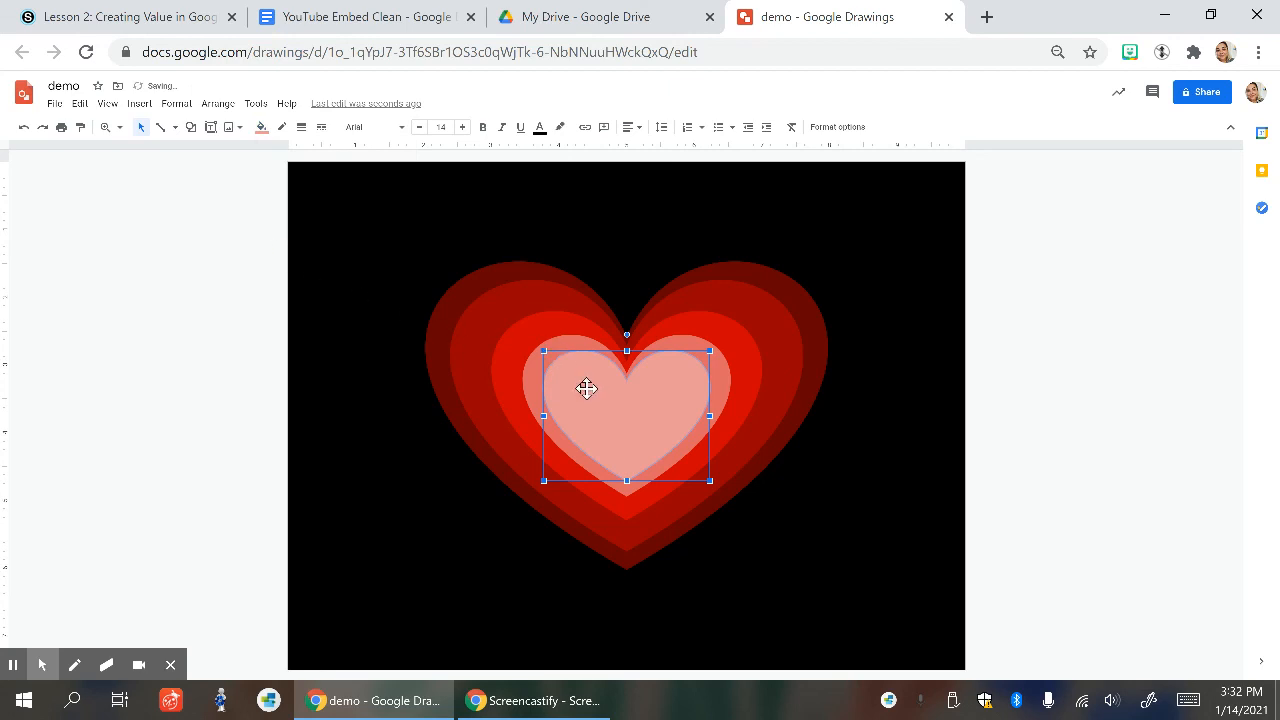
Step: Add another smaller duplicate of the innermost heart, centre it and fill it with the palest solid red shade
drag(587, 382, 598, 393)
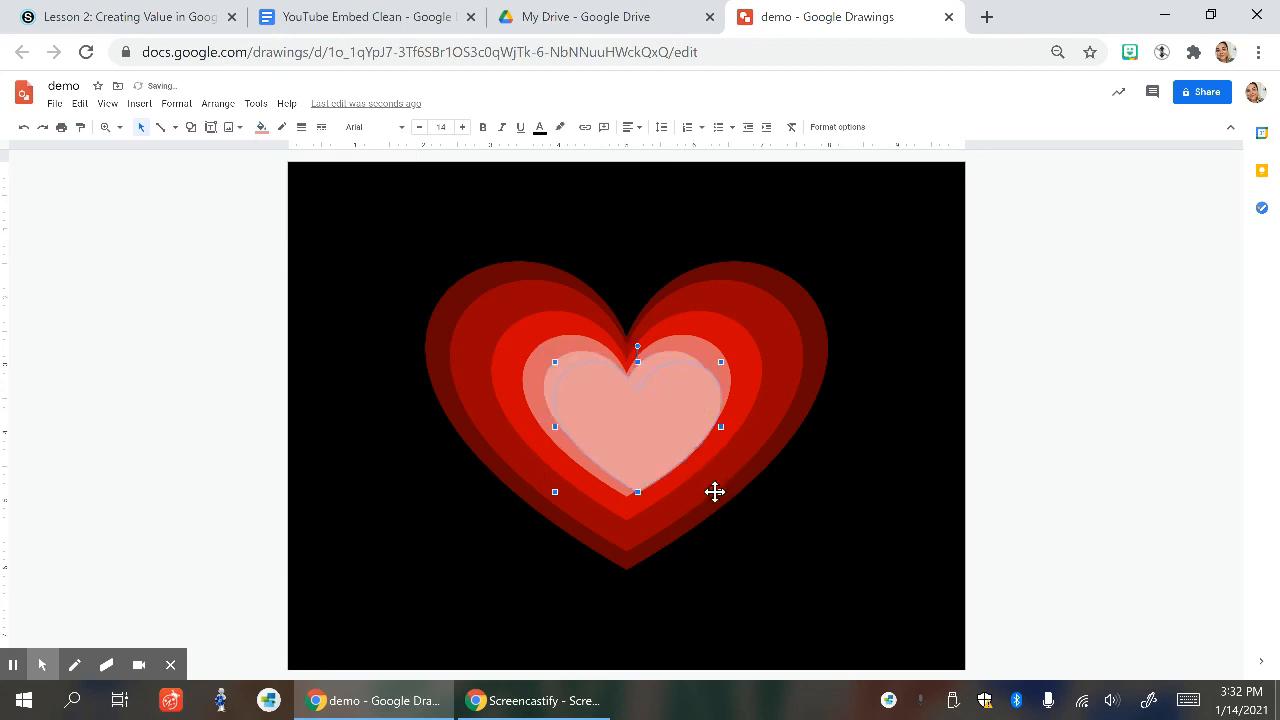
drag(720, 490, 692, 467)
drag(643, 420, 646, 432)
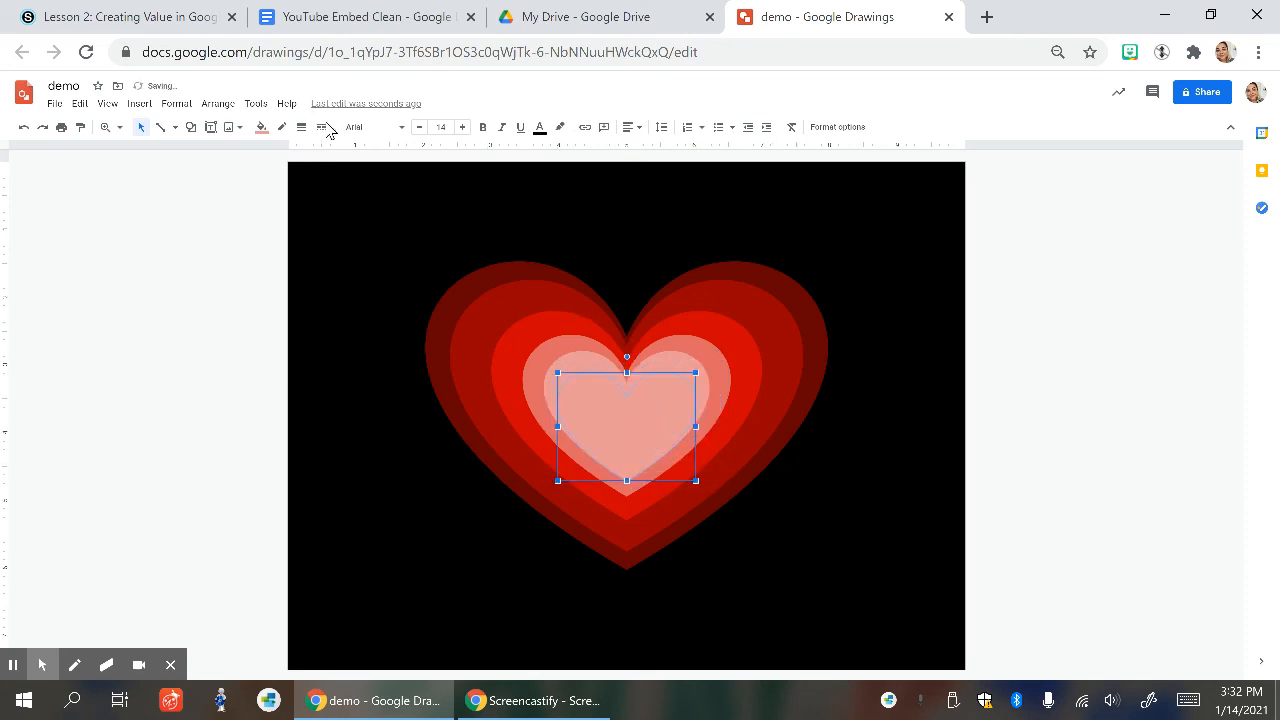
click(261, 127)
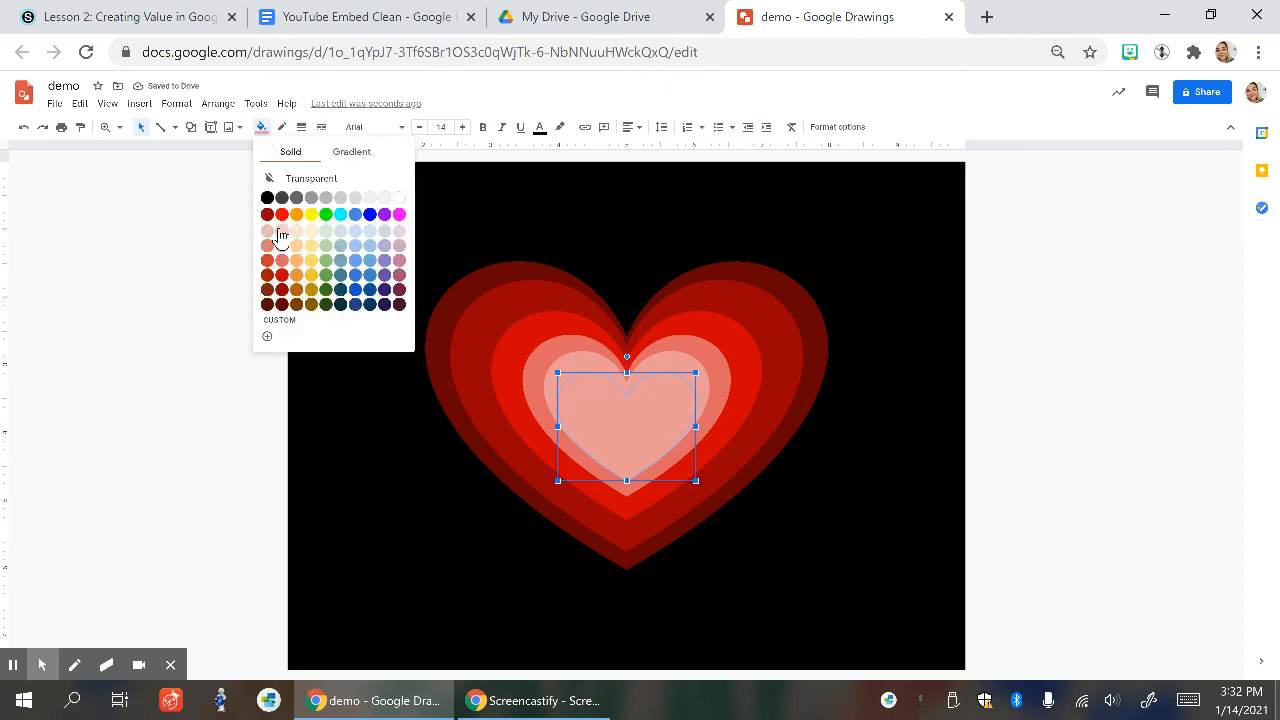
click(281, 231)
Step: Add a final, smaller duplicate of the palest heart, centre it, fill it with solid white and deselect it
drag(634, 417, 670, 448)
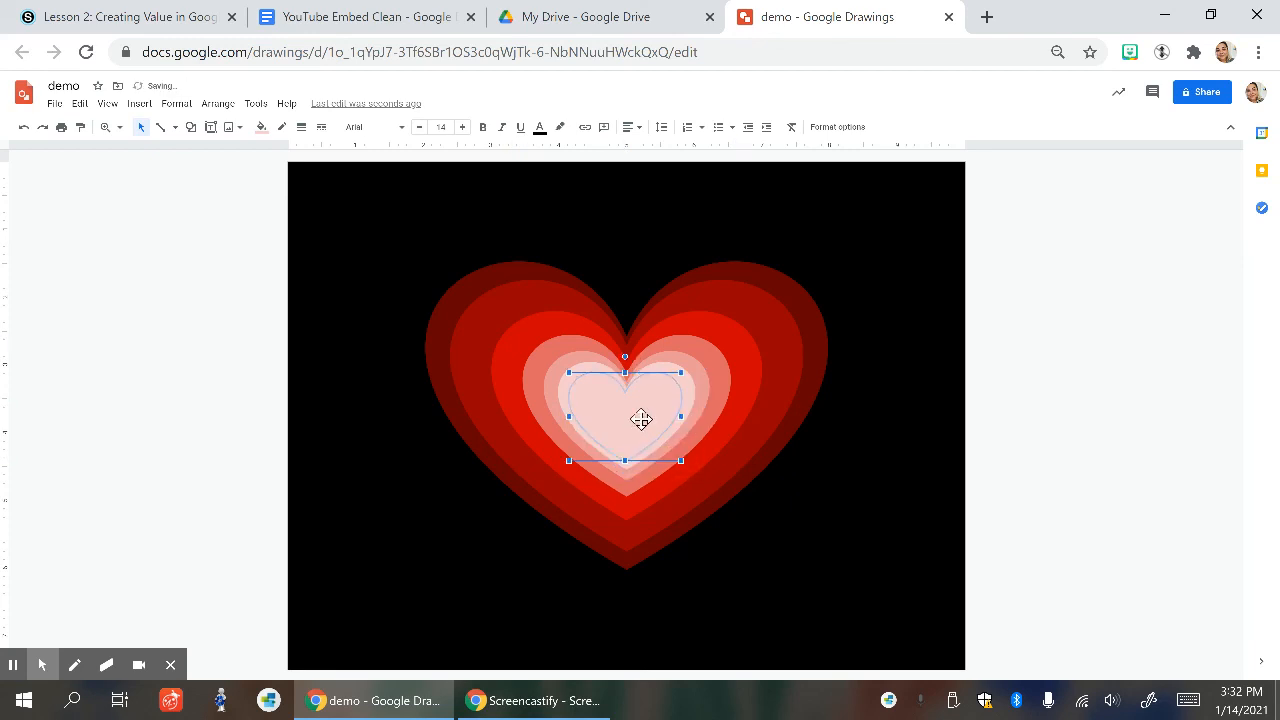
click(626, 413)
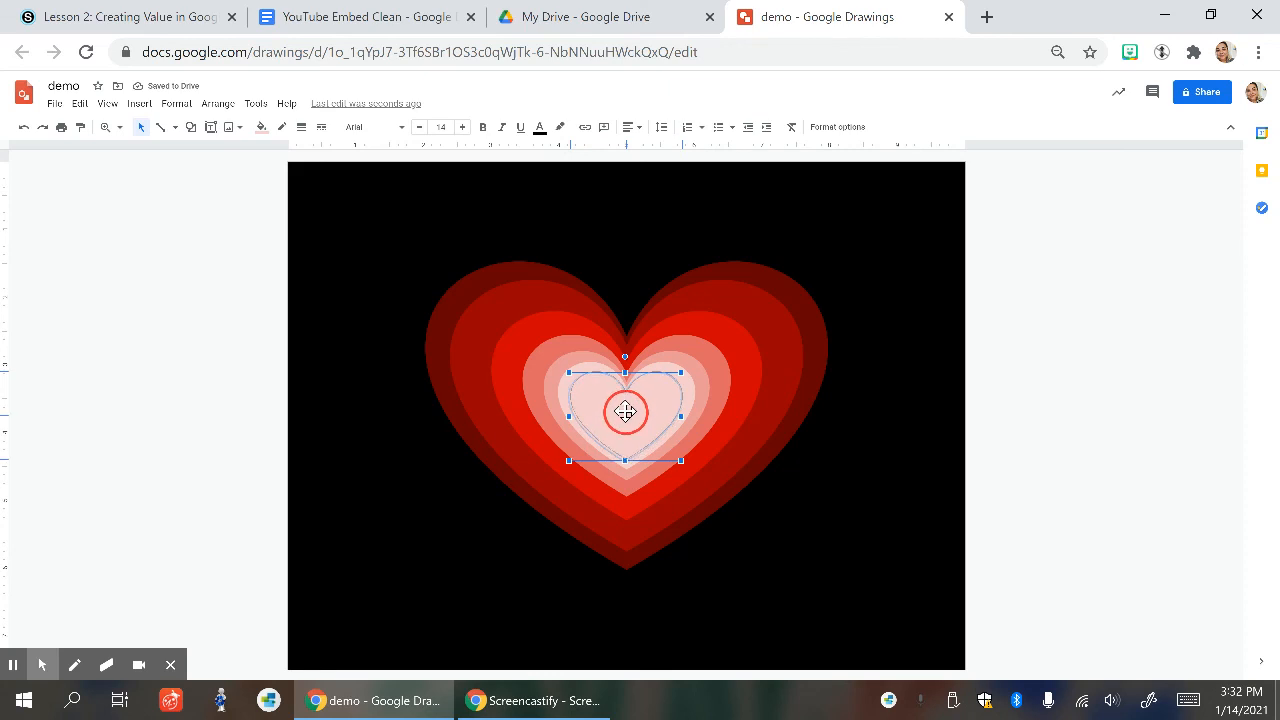
drag(625, 412, 627, 411)
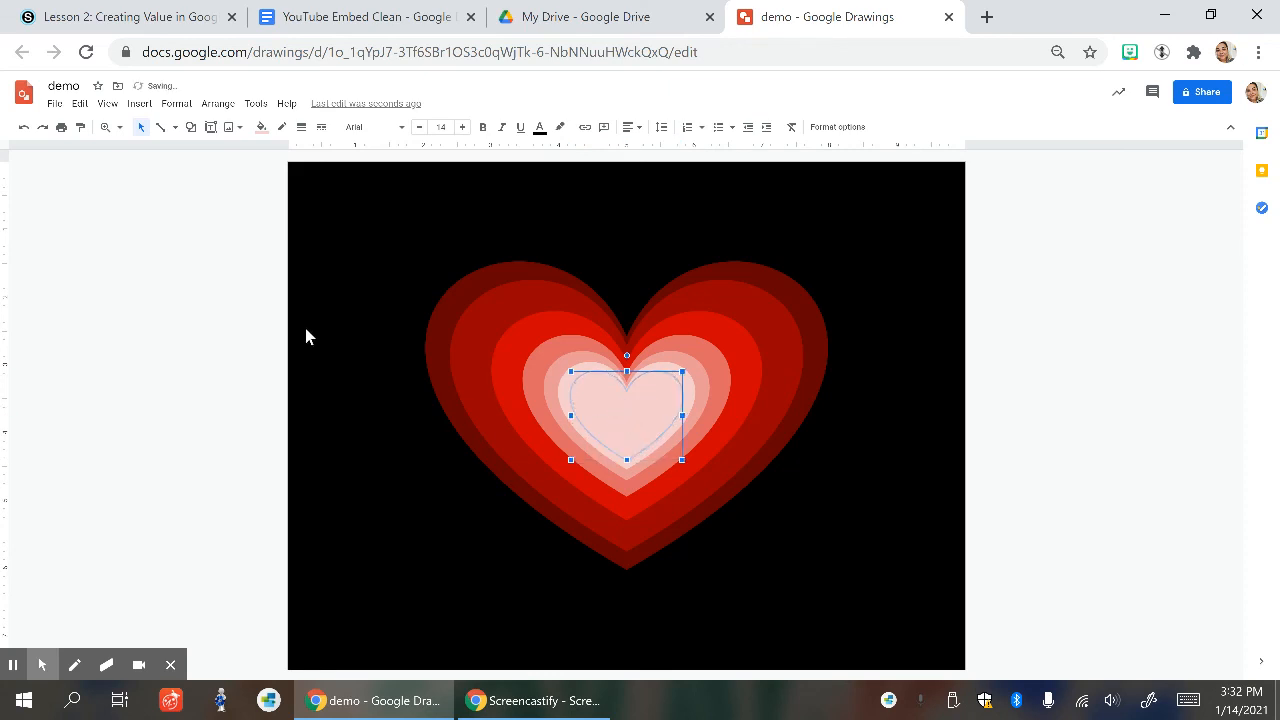
click(261, 127)
click(396, 201)
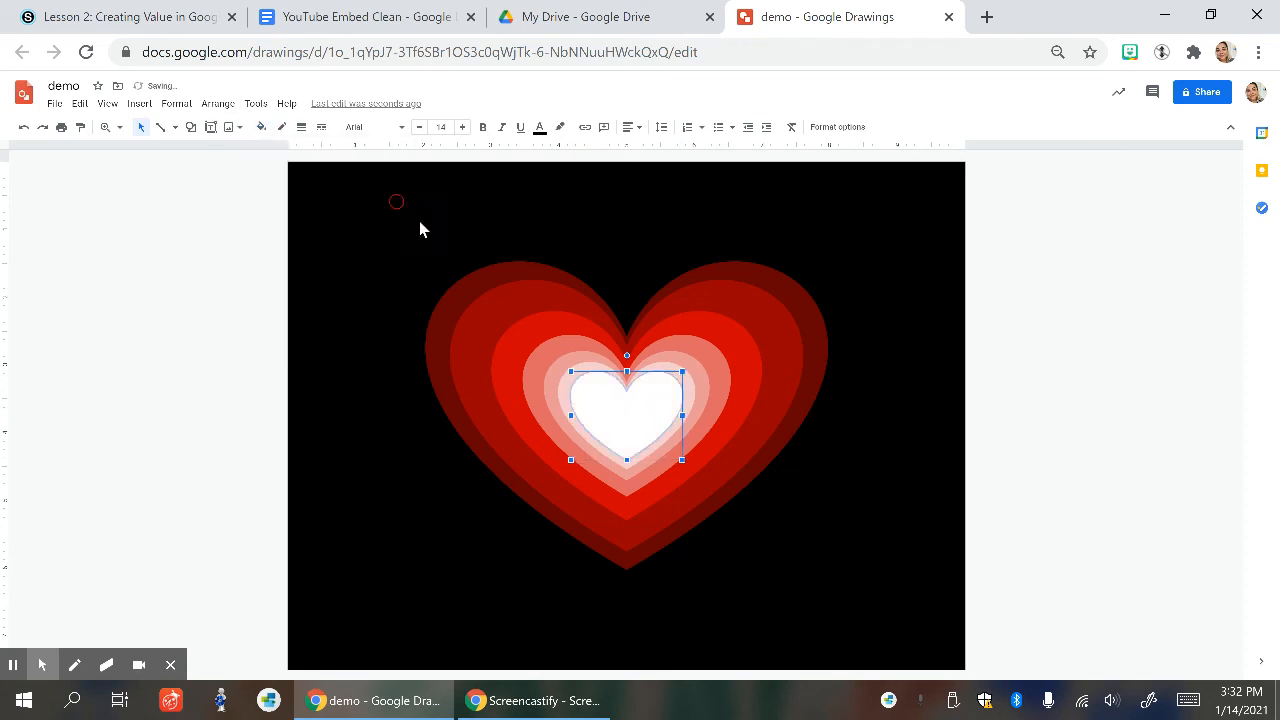
click(186, 300)
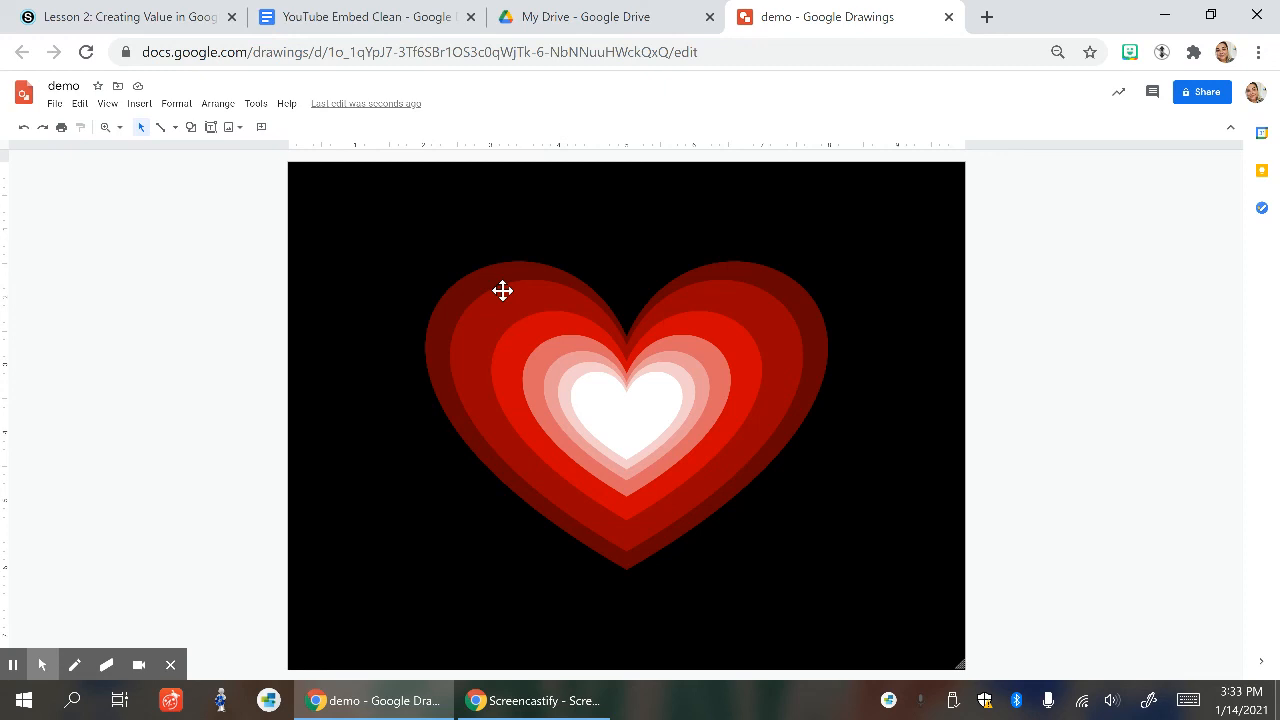
click(42, 665)
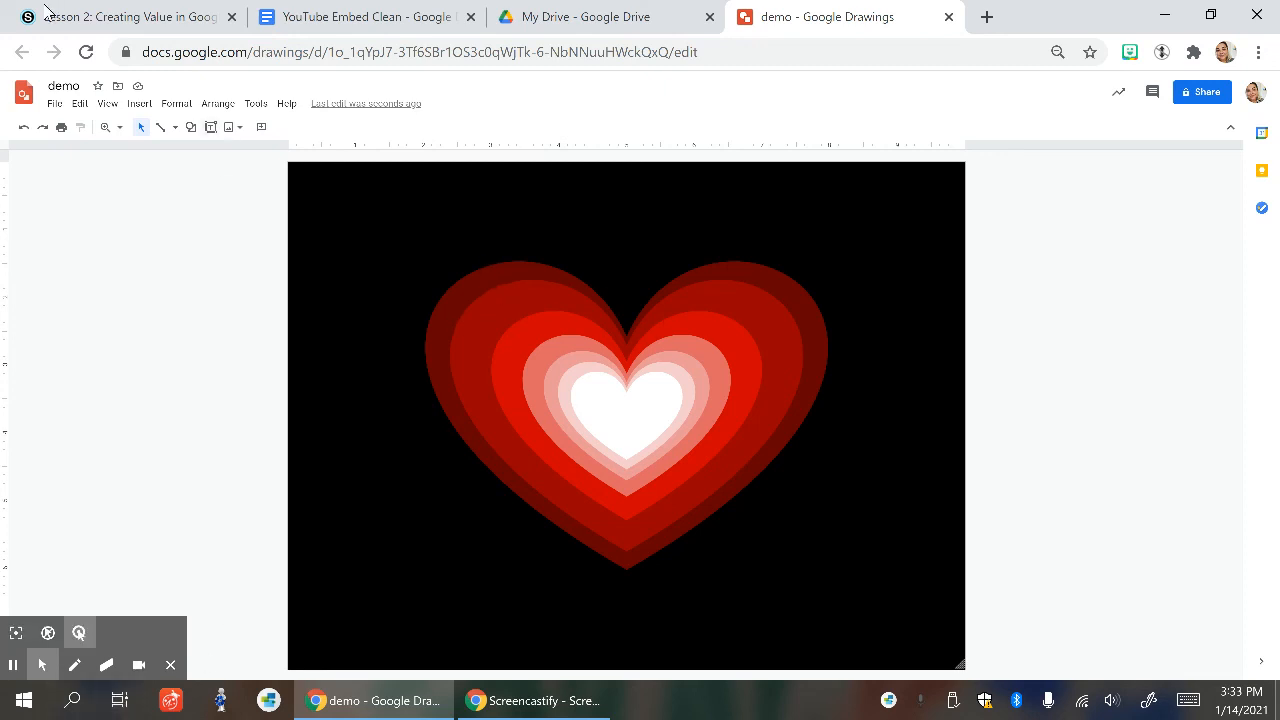